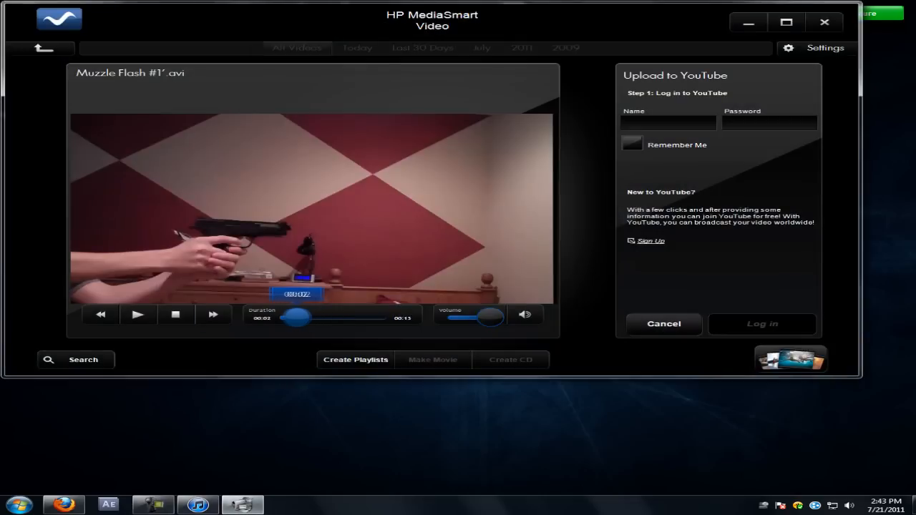
- Rewind the Muzzle Flash clip to 00:00 showing the patterned-wall first frame, glancing at After Effects' recent items
drag(297, 316, 279, 315)
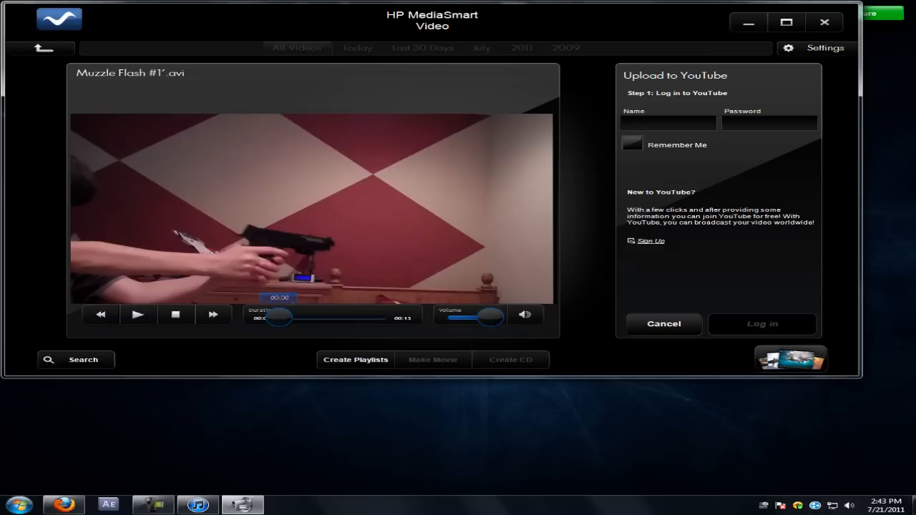
click(279, 315)
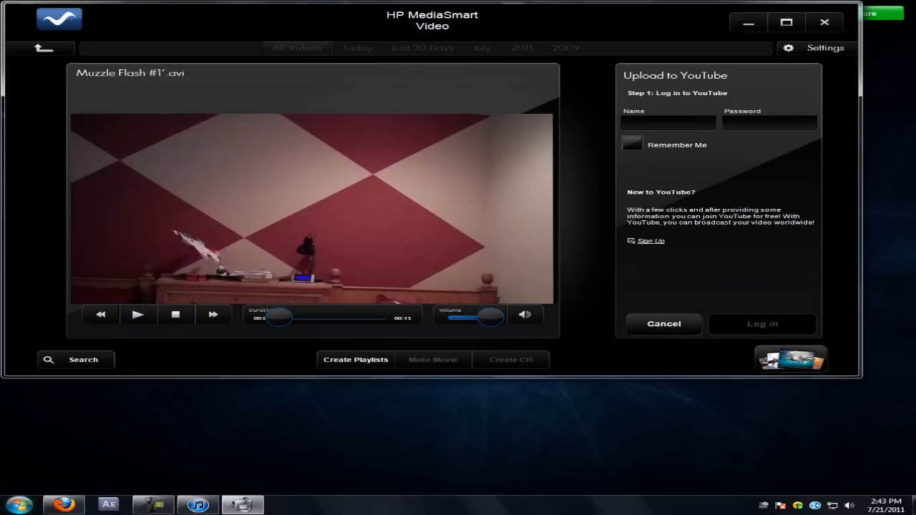
right_click(108, 504)
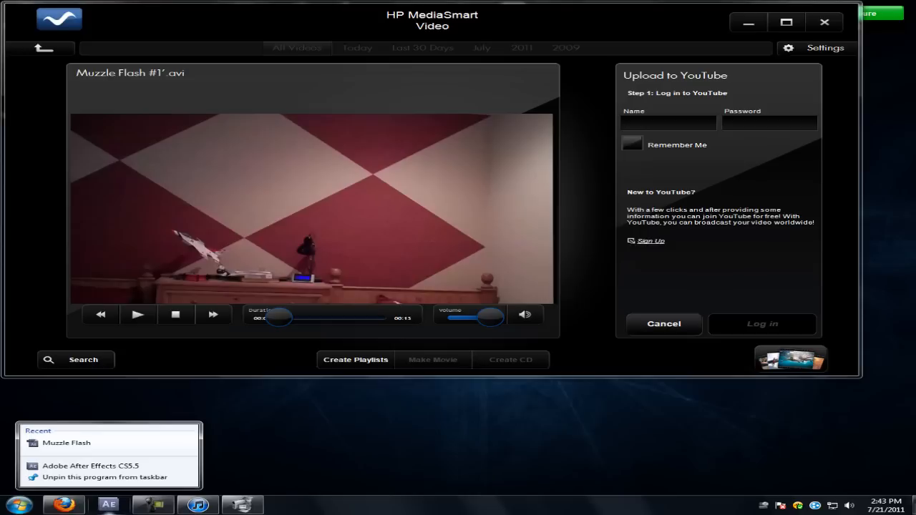
key(Escape)
right_click(108, 504)
key(Escape)
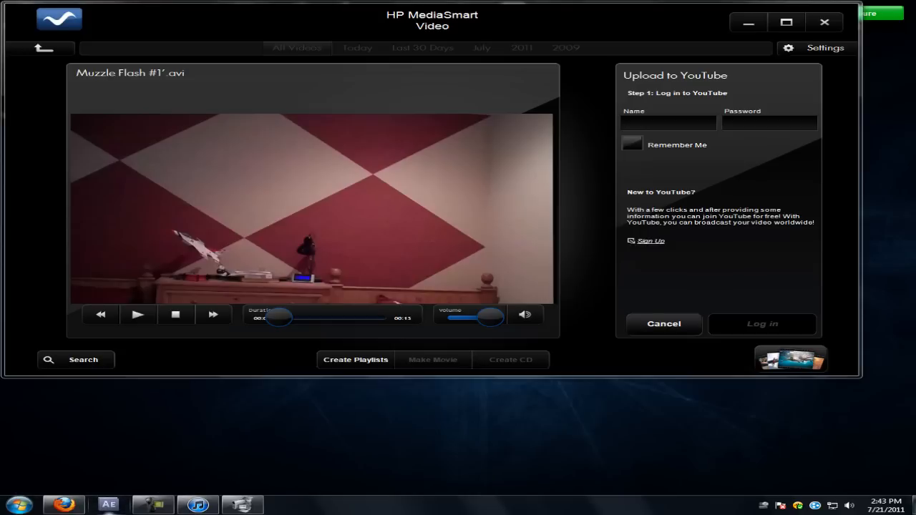
right_click(108, 504)
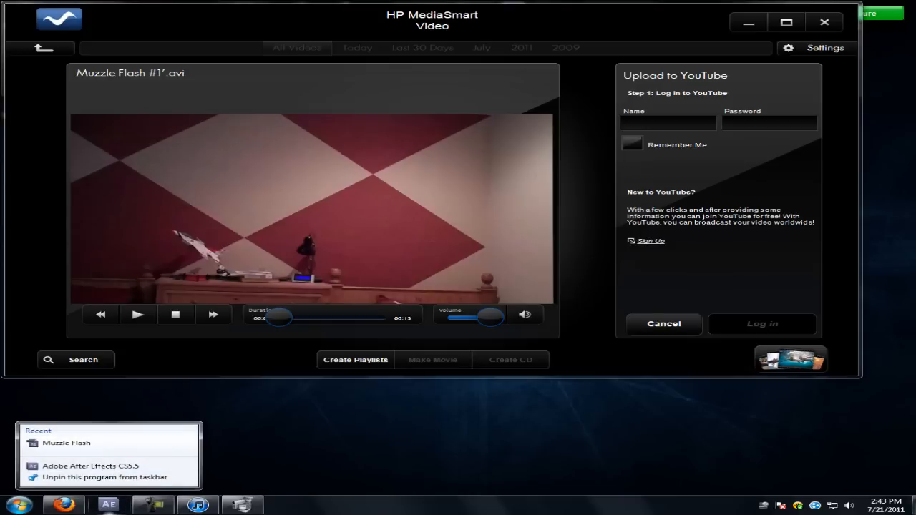
key(Escape)
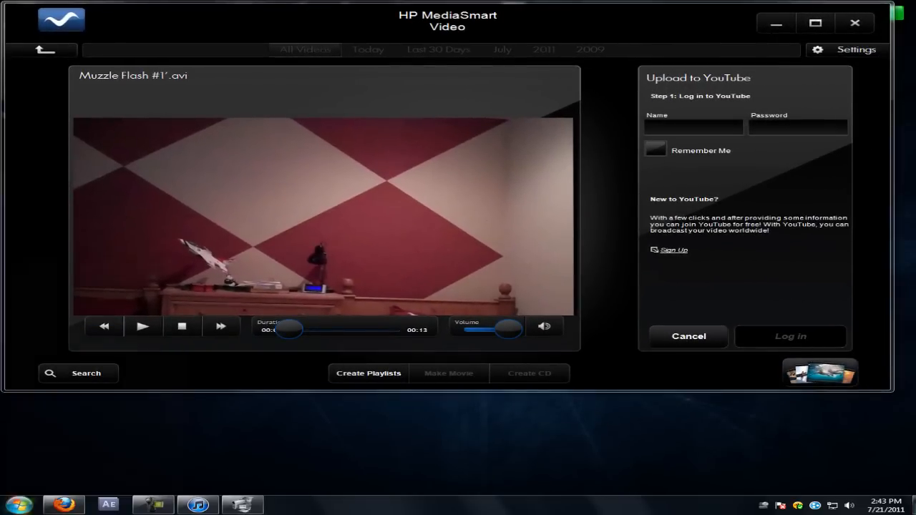
- Peek at the Start menu, then play the clip from the beginning
key(super)
key(Escape)
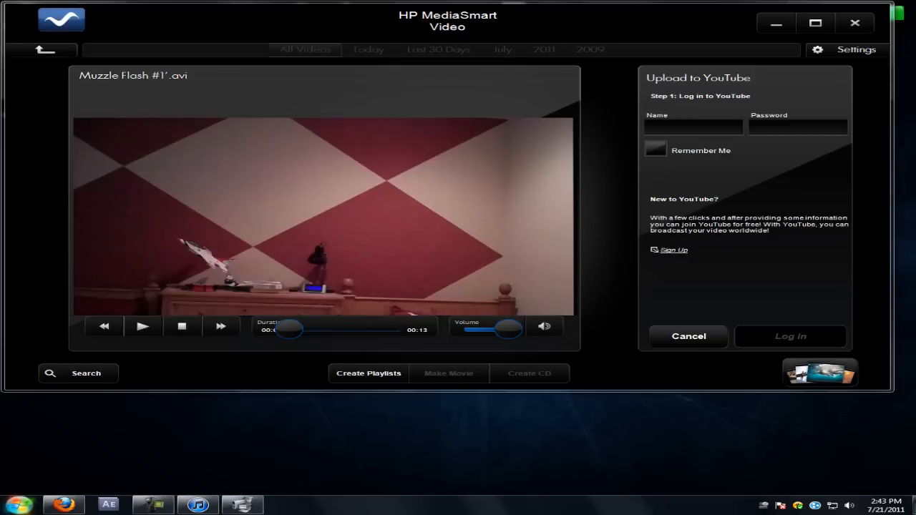
key(super)
key(Up)
key(Escape)
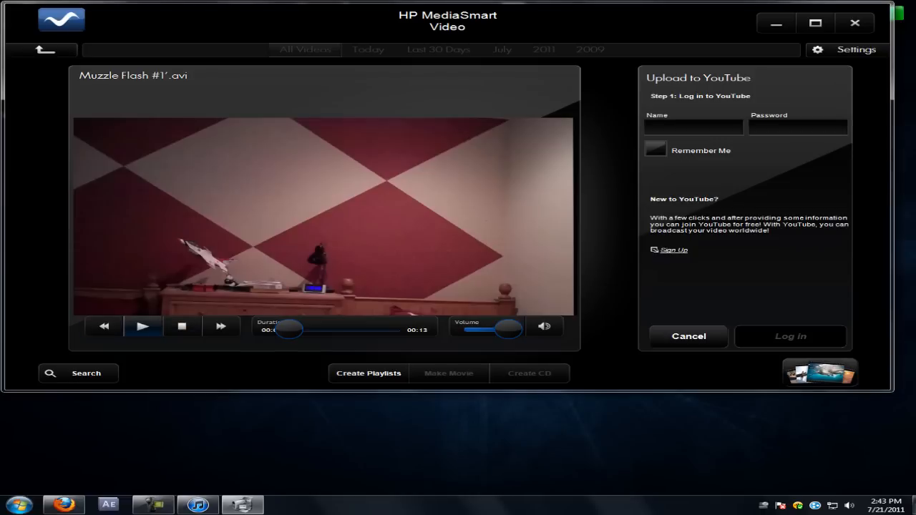
key(space)
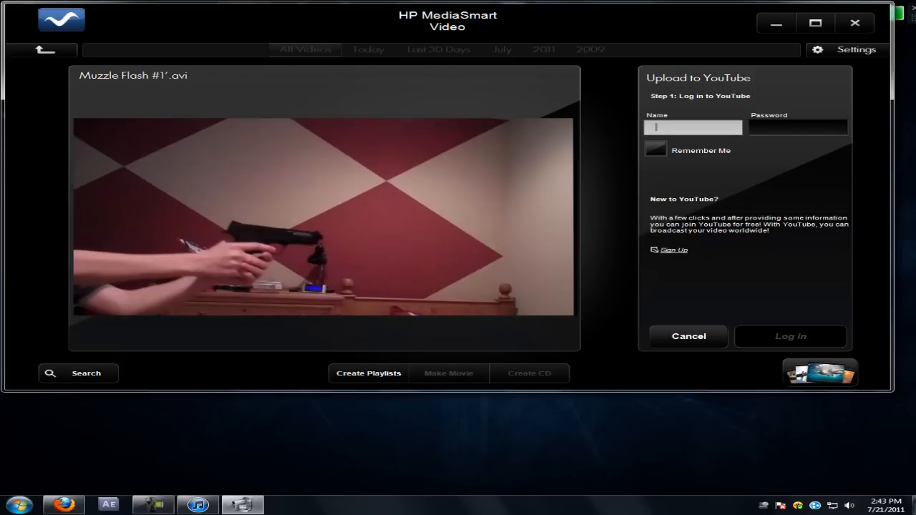
- Minimize HP MediaSmart Video to reveal the desktop for launching After Effects
click(775, 23)
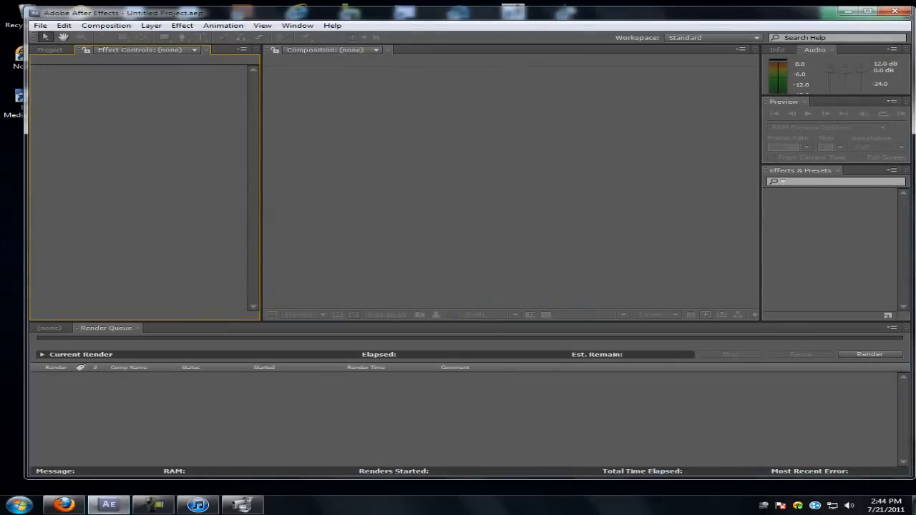
- Bring up Open Project and browse the Pictures, Videos, Music and Documents libraries
key(alt+f)
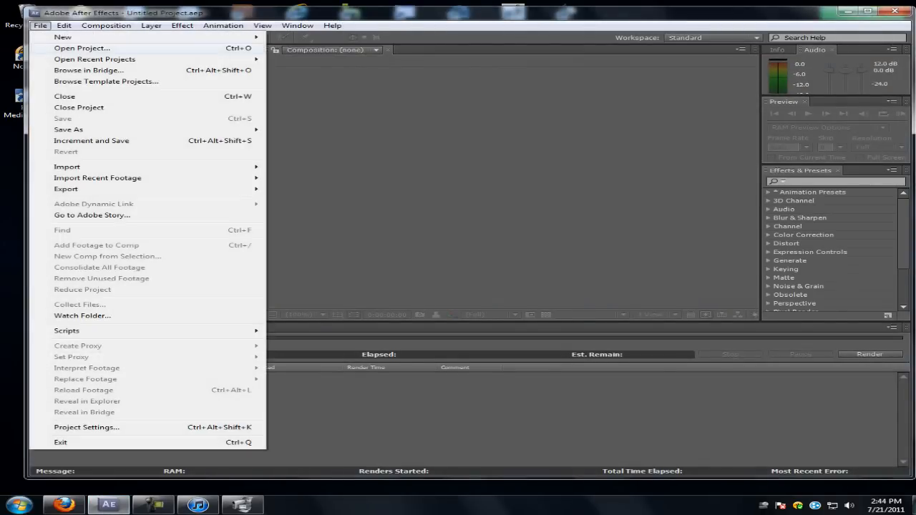
key(Return)
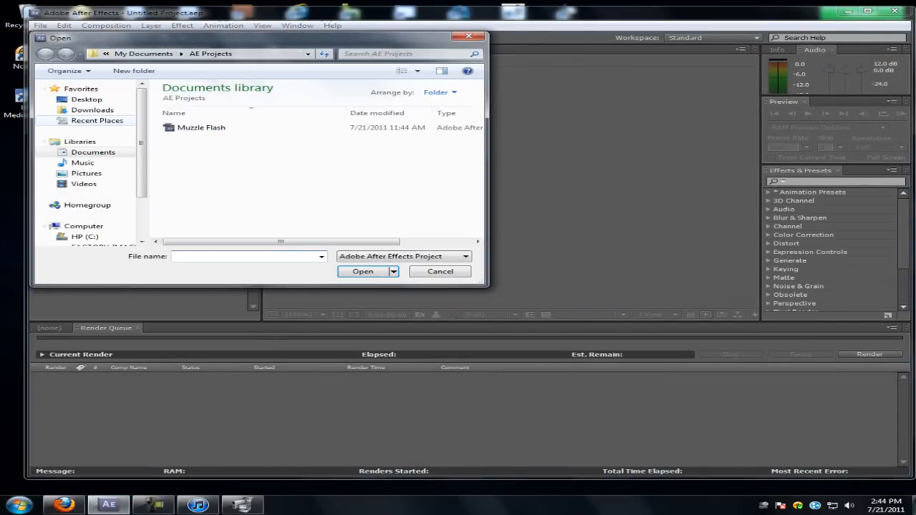
click(83, 226)
click(86, 173)
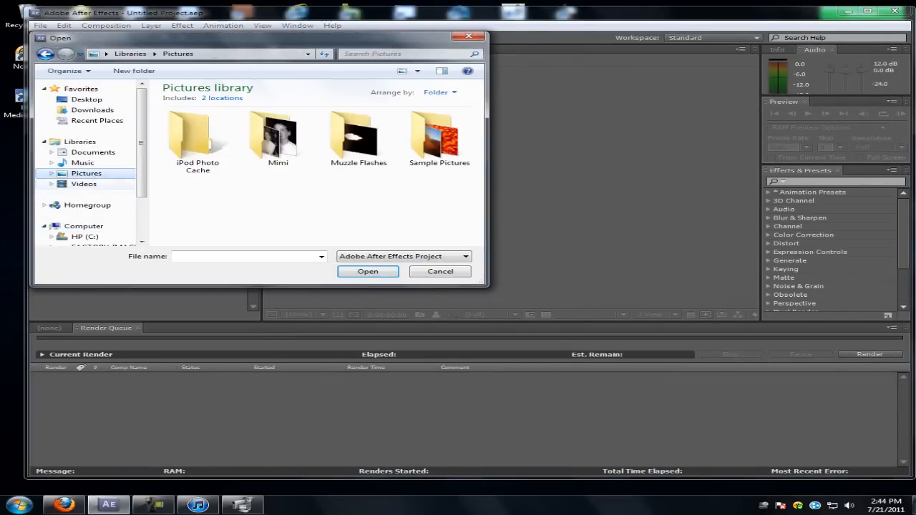
click(82, 163)
key(Up)
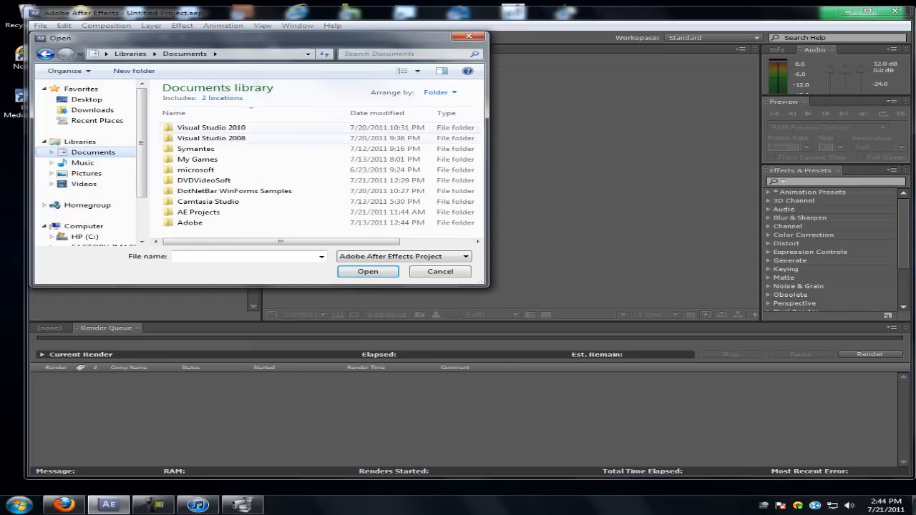
double_click(211, 138)
- Browse Downloads, Pictures, Music, Documents and Videos and show all supported file formats
click(96, 120)
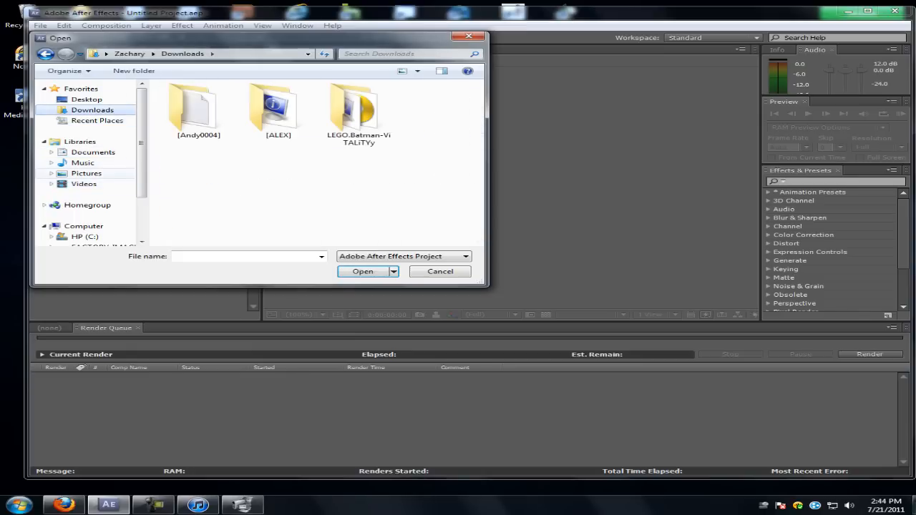
click(86, 173)
click(83, 162)
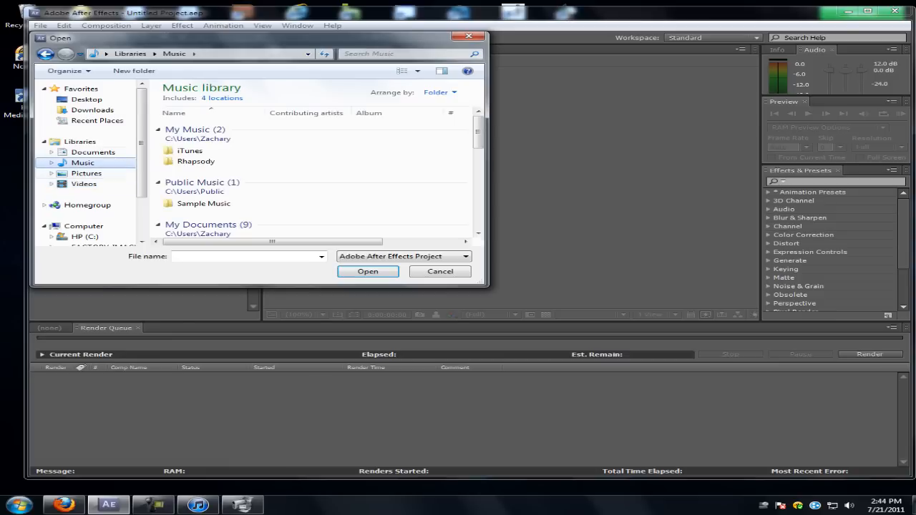
key(Up)
click(86, 215)
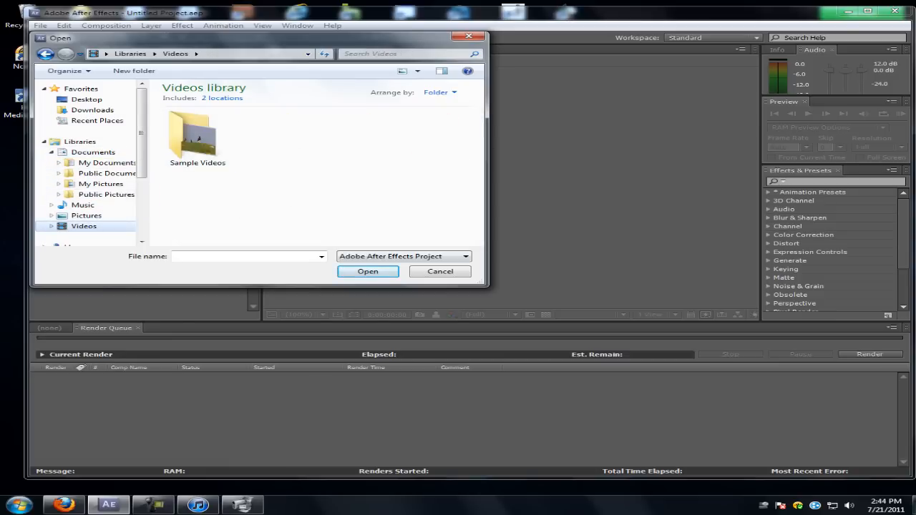
click(403, 256)
click(390, 272)
- Cancel opening a project and start Import File, browsing Libraries, Computer and Desktop
click(440, 271)
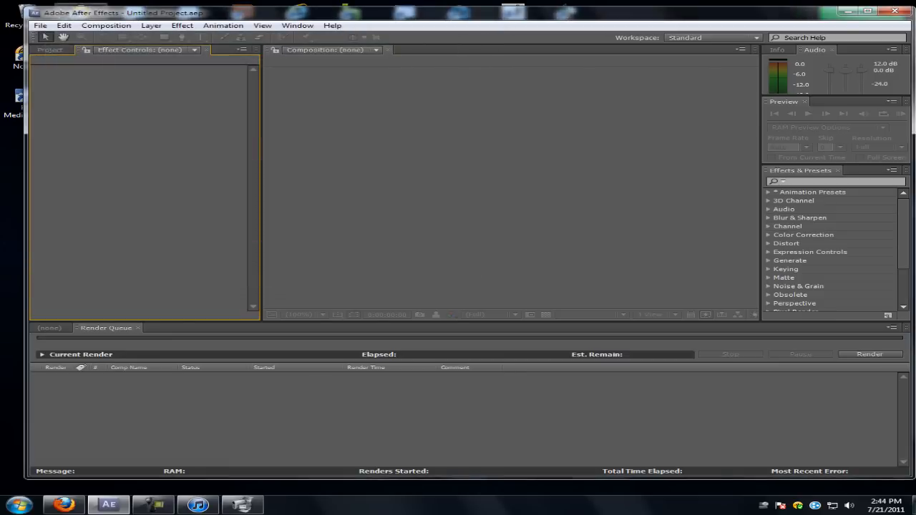
click(40, 25)
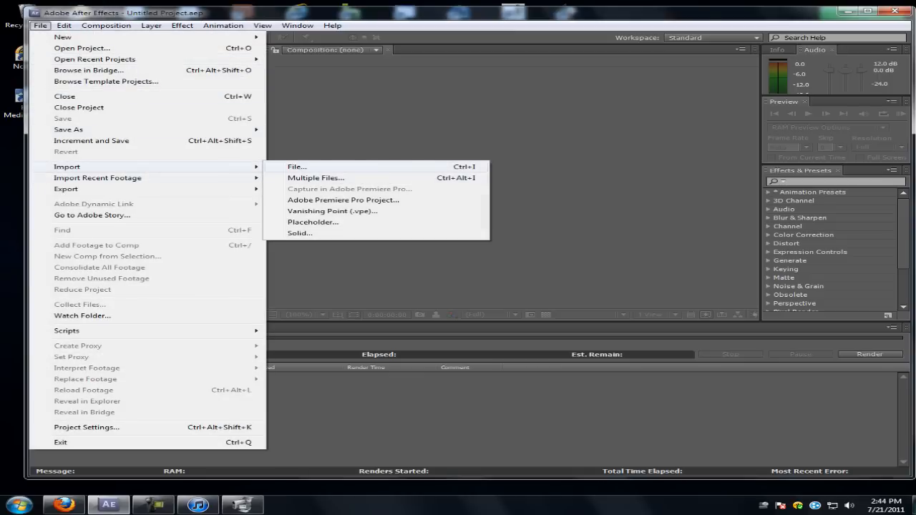
click(297, 167)
click(70, 140)
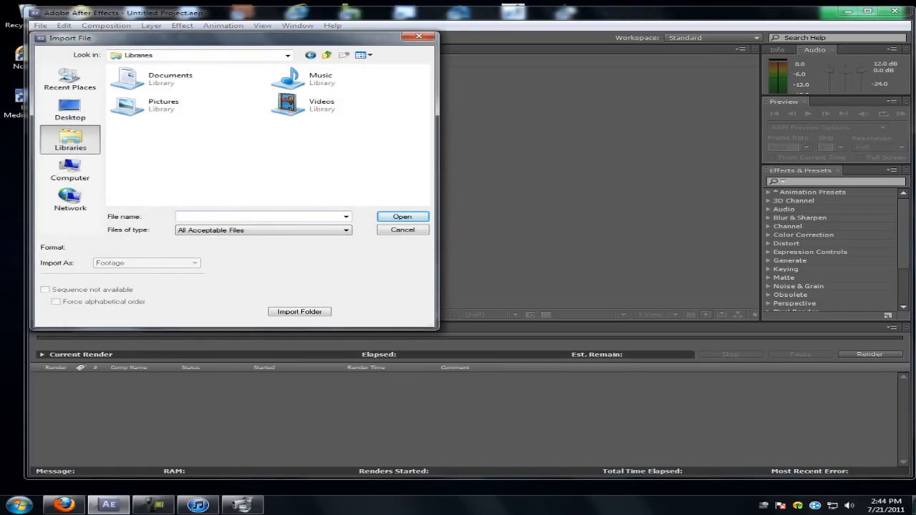
click(70, 170)
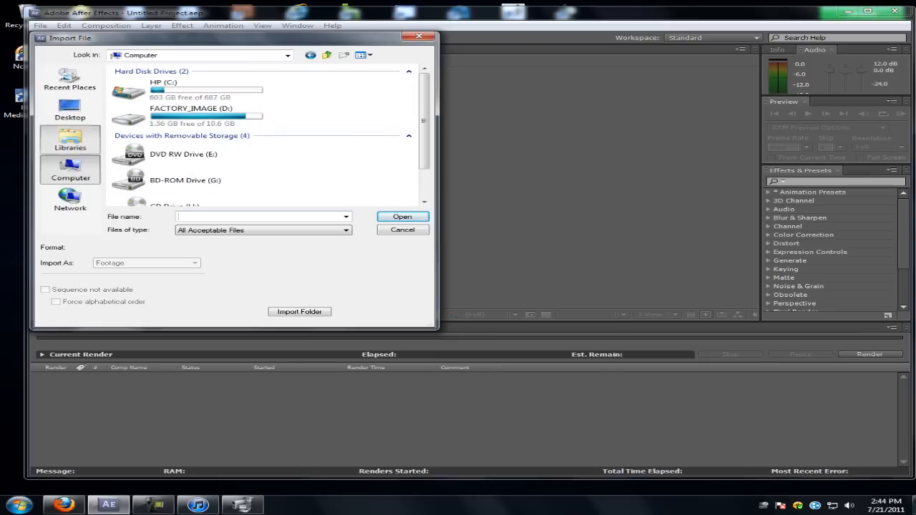
click(70, 140)
click(70, 111)
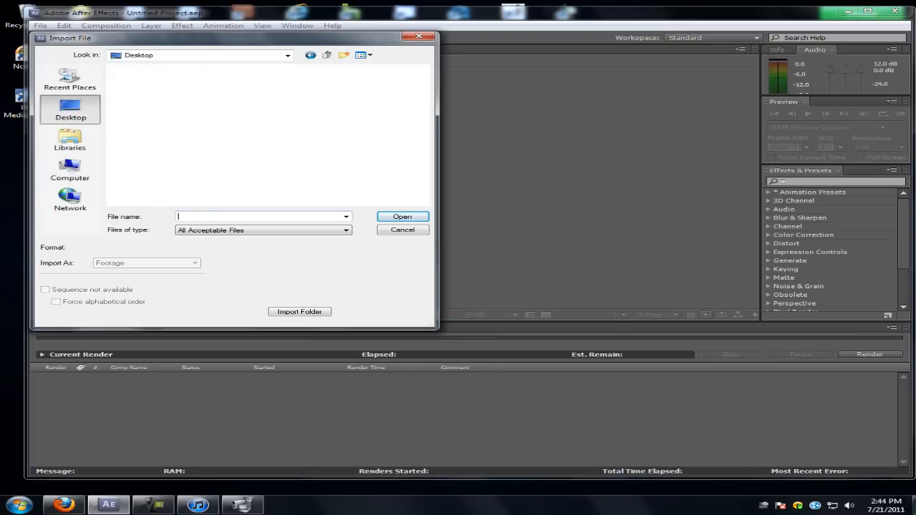
- Import Small_Gun_Shot.wav from the Sound FX folder in the home directory
double_click(139, 132)
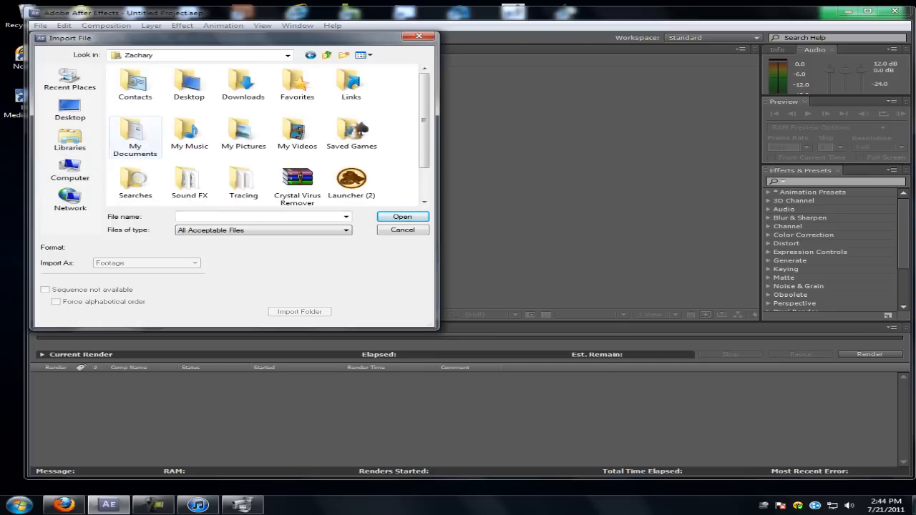
double_click(189, 183)
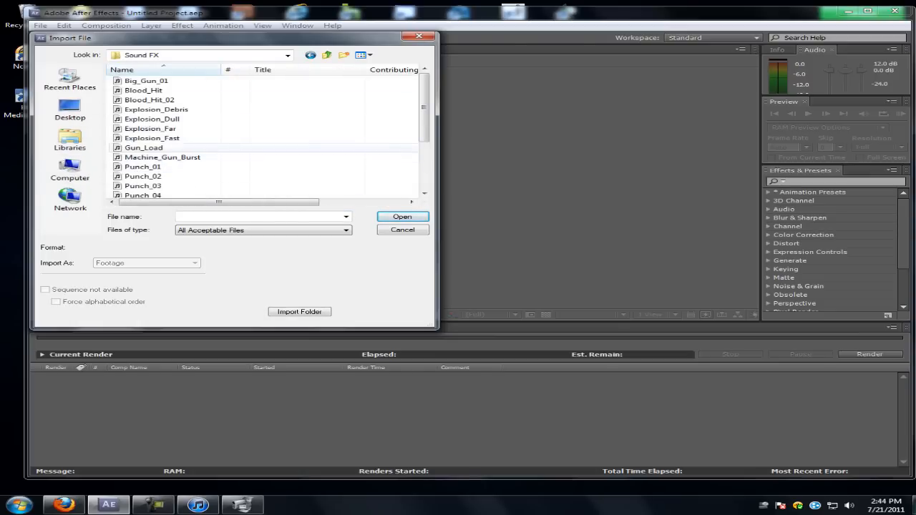
scroll(214, 158, down, 3)
scroll(215, 143, up, 1)
scroll(215, 143, down, 1)
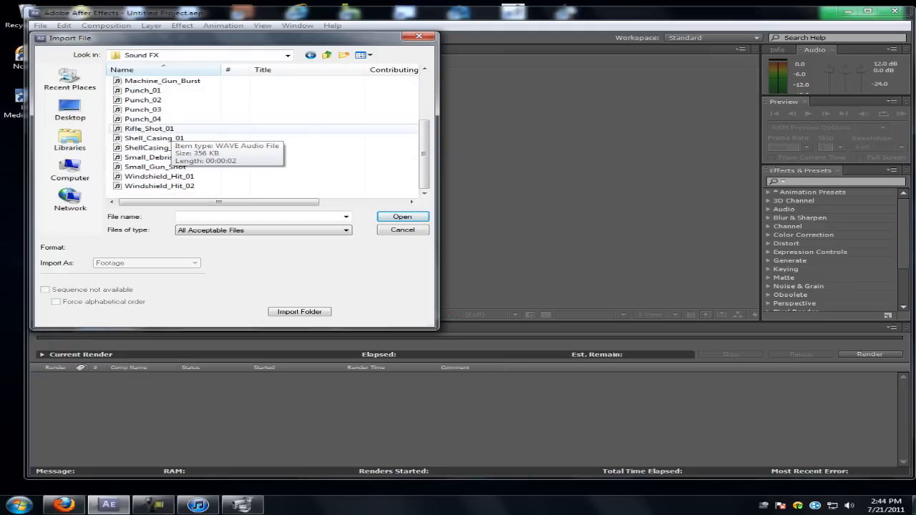
scroll(215, 143, up, 1)
scroll(215, 143, down, 1)
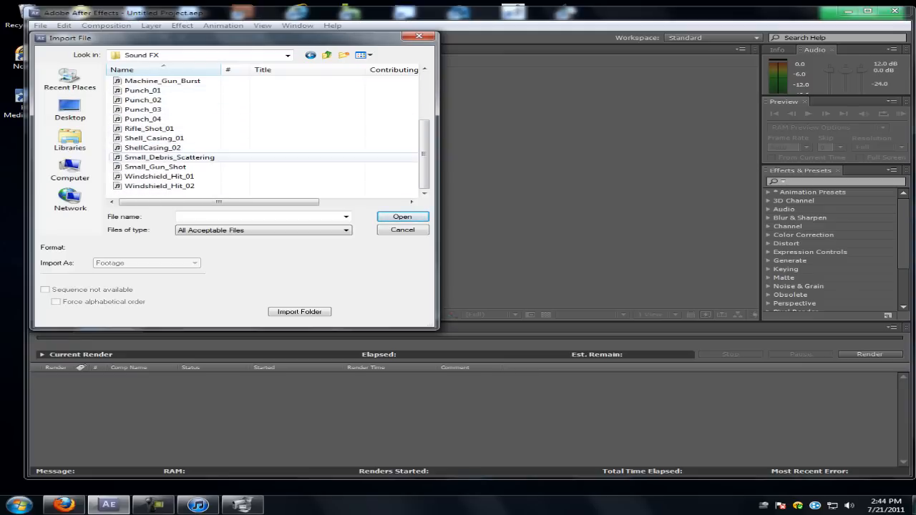
click(155, 167)
key(Return)
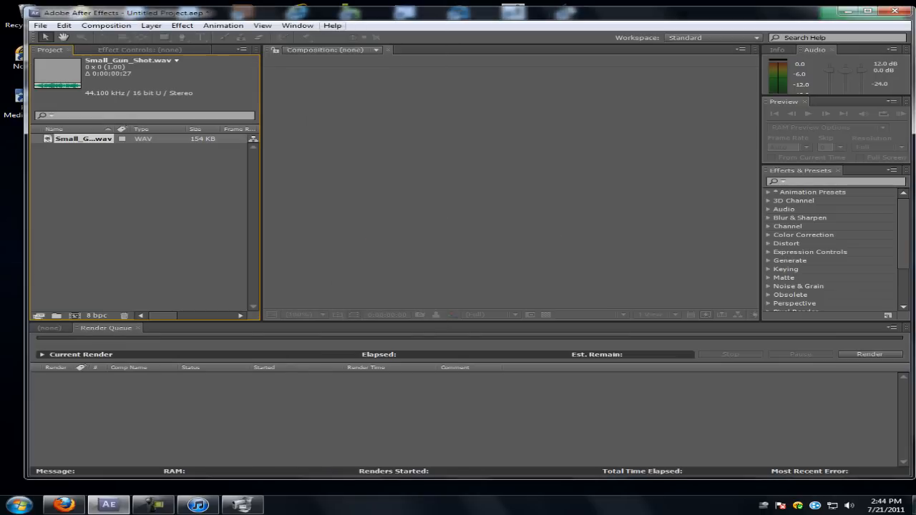
- Start File > Import > File for the next piece of footage
key(alt+f)
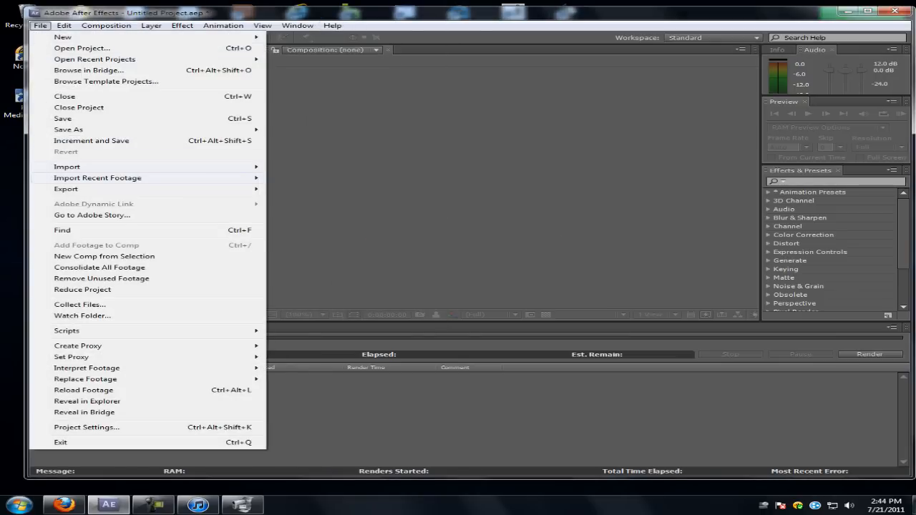
key(Right)
key(Left)
key(Up)
key(Right)
key(Return)
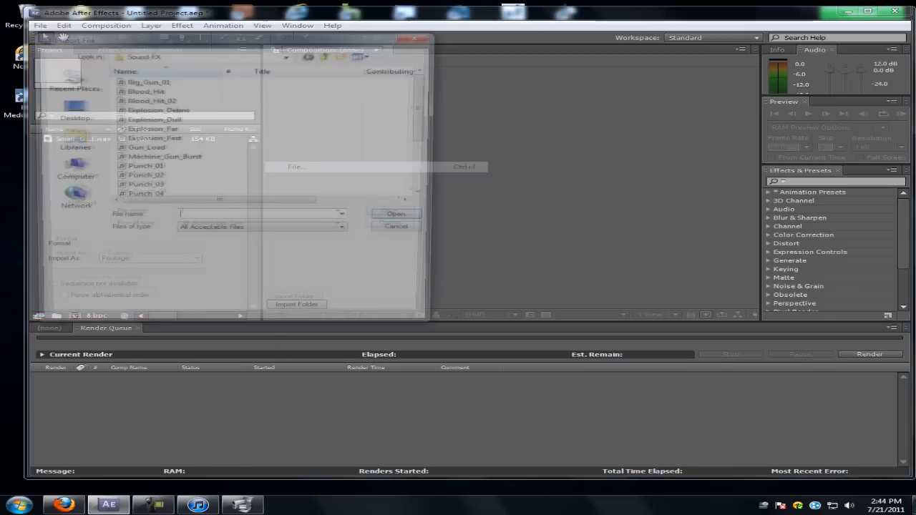
- Browse Libraries, the Desktop, the home folder and Sound FX looking for the video
click(71, 139)
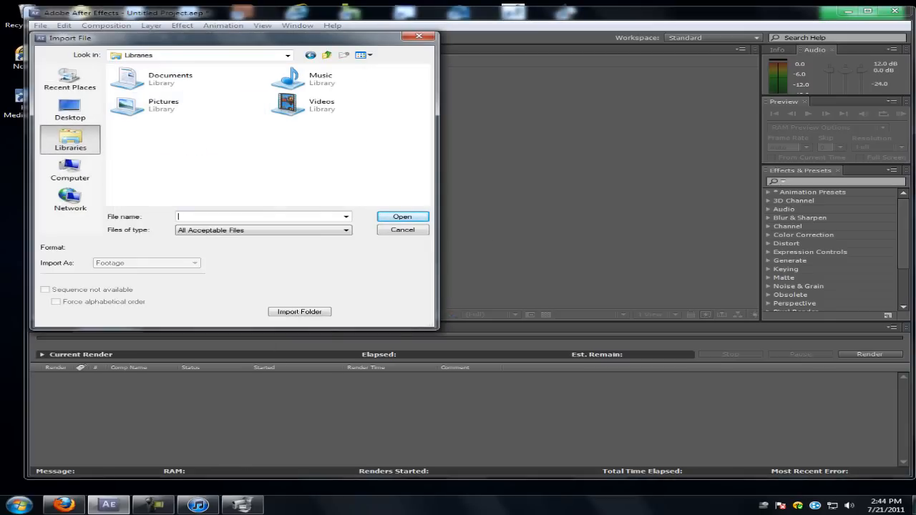
click(70, 109)
click(70, 140)
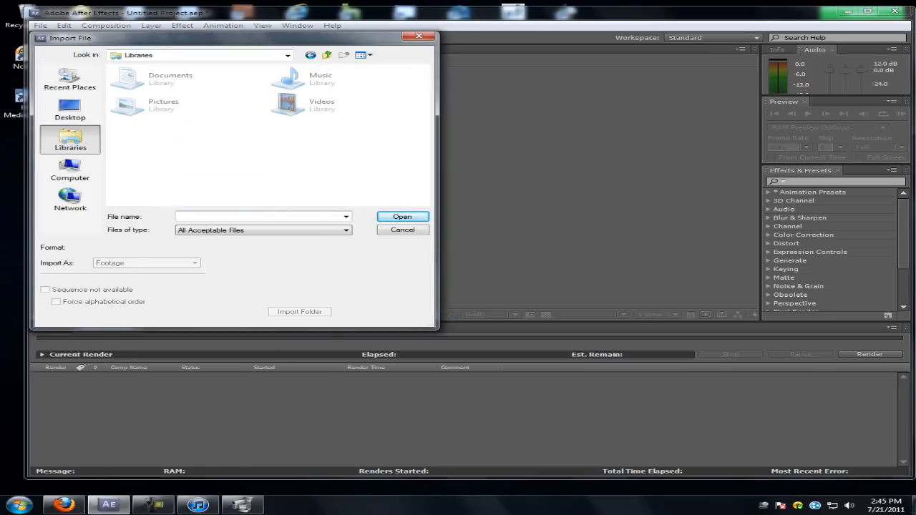
click(70, 110)
double_click(154, 126)
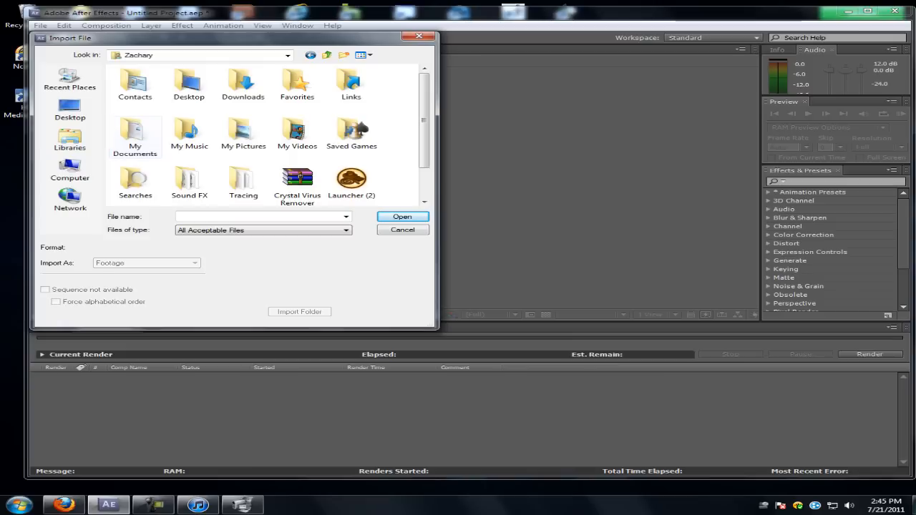
double_click(189, 182)
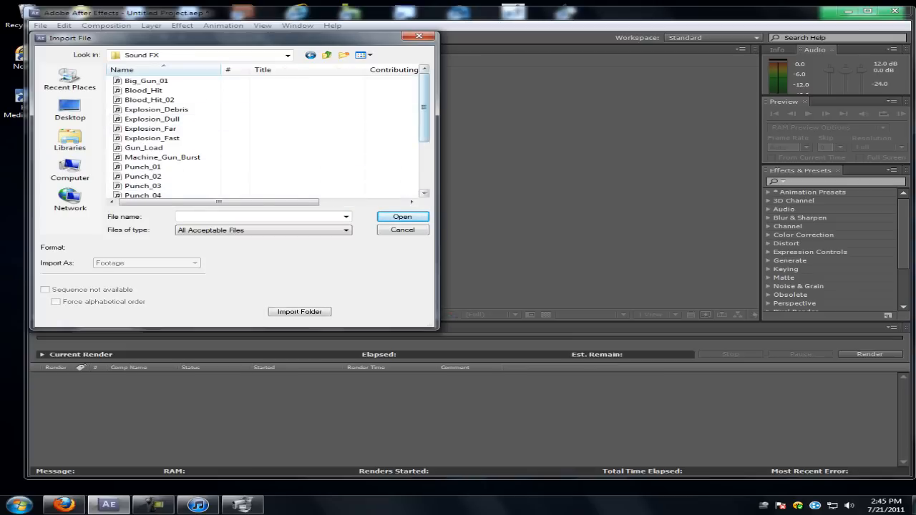
scroll(265, 136, down, 2)
scroll(265, 136, down, 1)
scroll(264, 136, up, 2)
scroll(264, 136, up, 1)
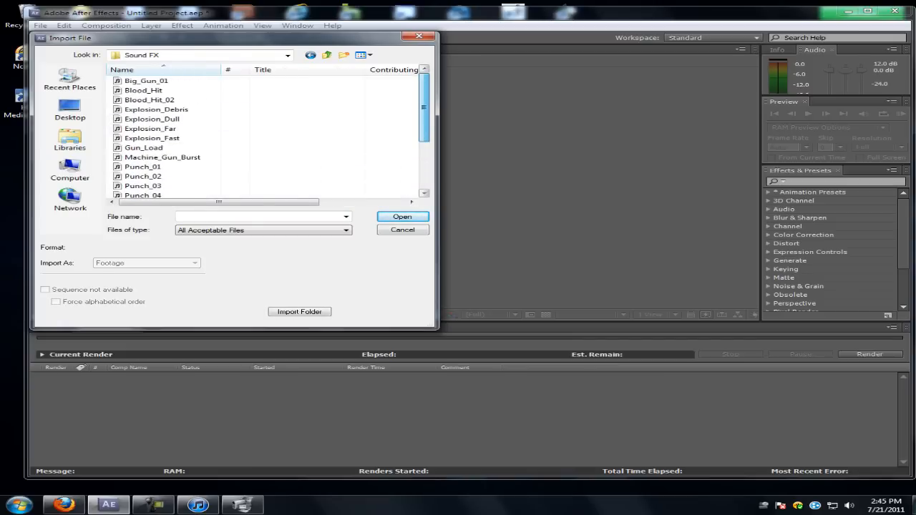
scroll(265, 136, down, 3)
scroll(265, 136, up, 1)
scroll(265, 136, up, 2)
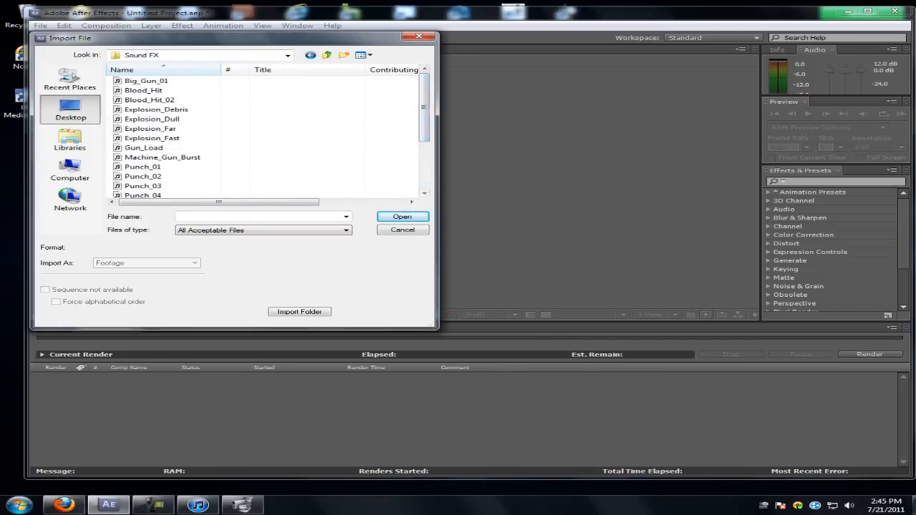
click(70, 108)
click(70, 139)
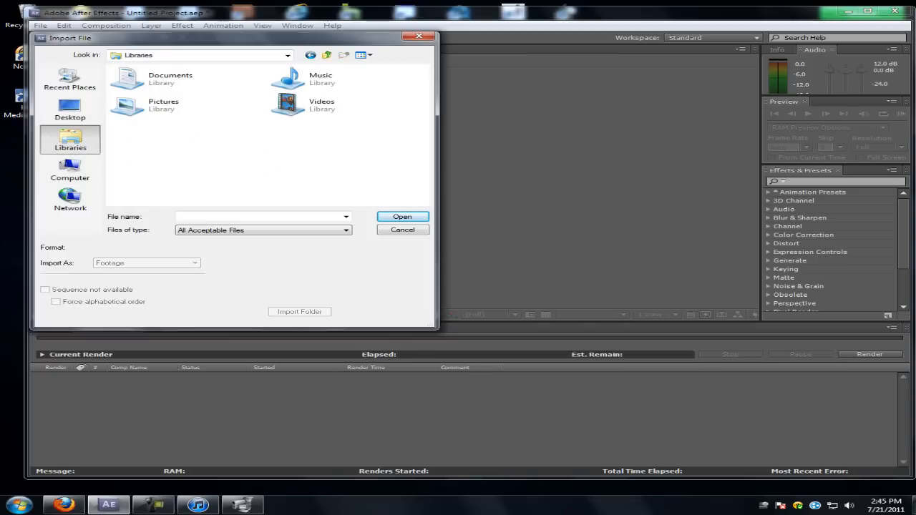
- Check the Videos and Pictures libraries and the HP (C:) drive for the clip
double_click(301, 103)
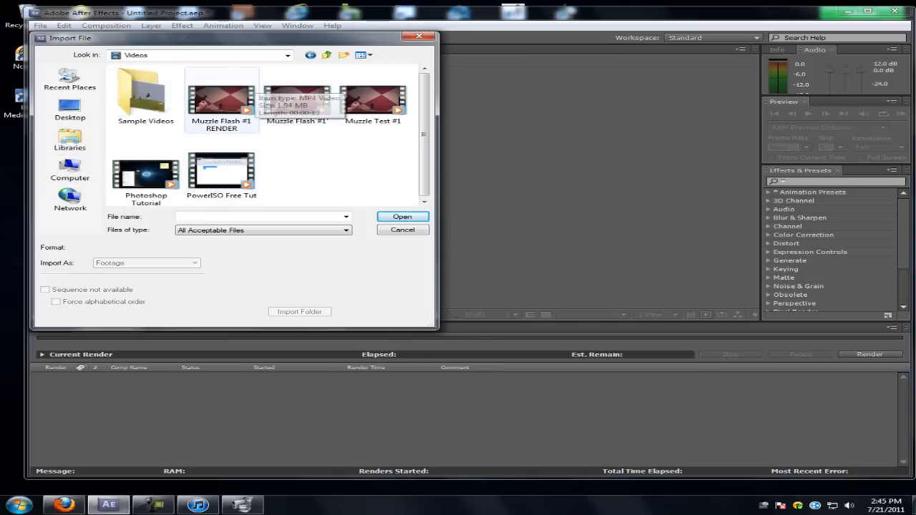
click(70, 140)
double_click(136, 104)
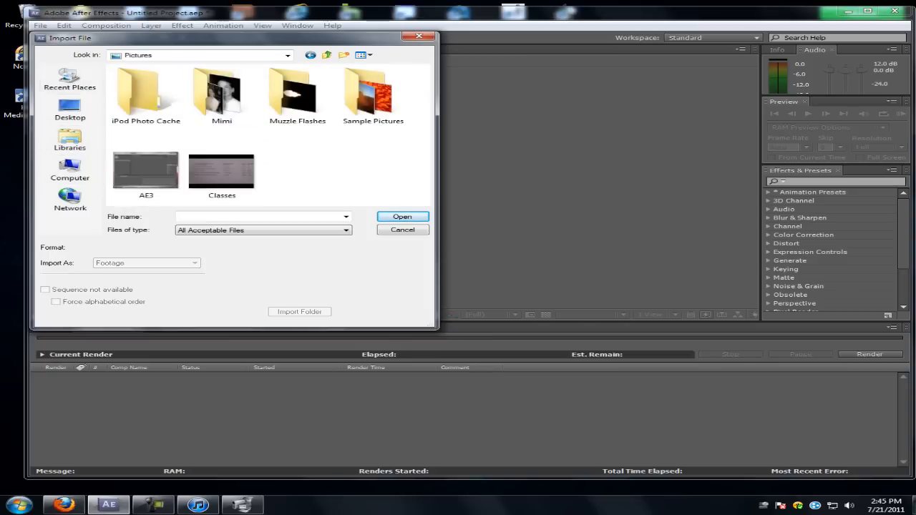
click(71, 108)
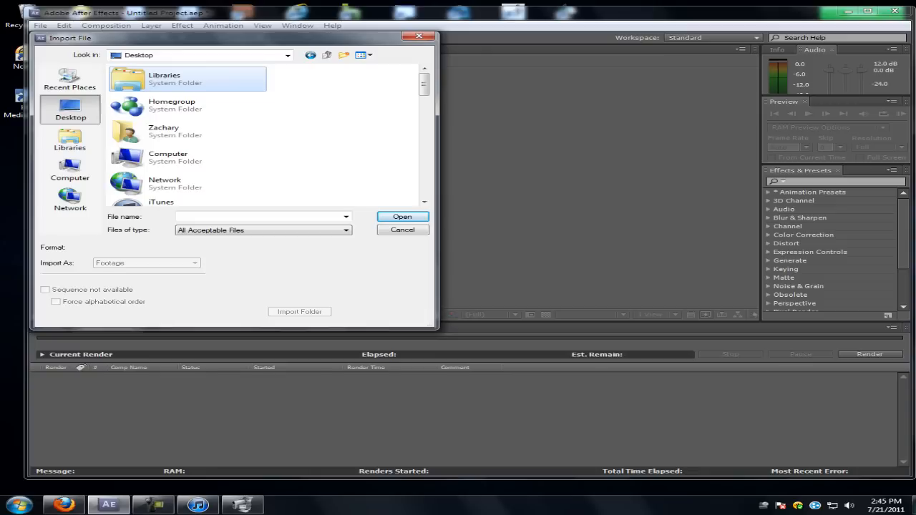
click(70, 140)
click(71, 169)
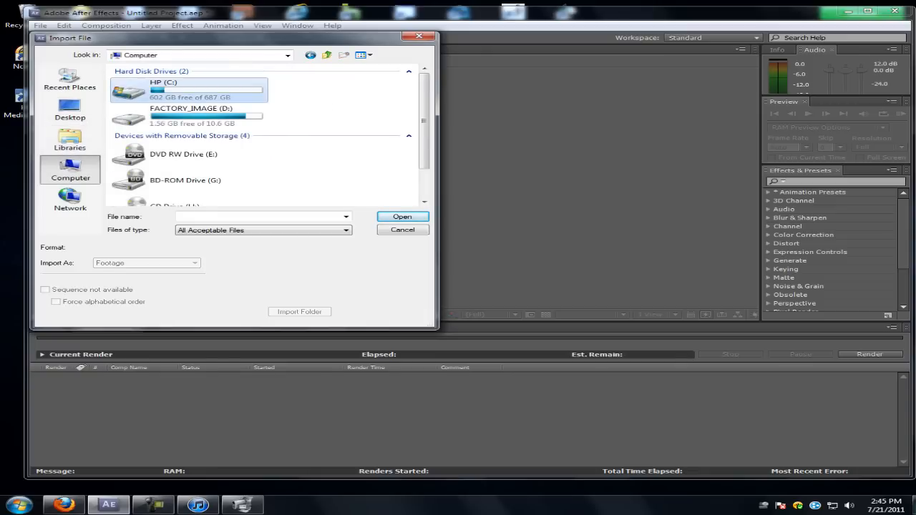
double_click(164, 89)
click(70, 108)
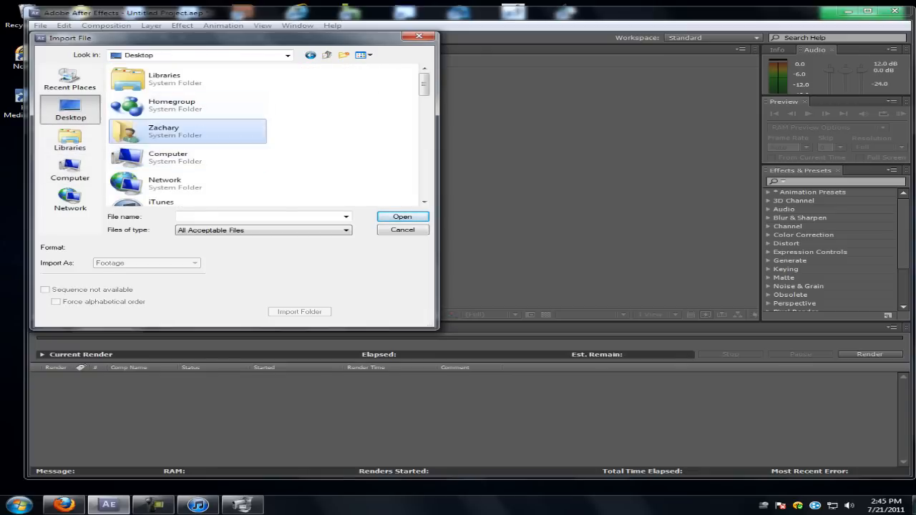
- Import Muzzle Test #1 from the home folder's My Videos
double_click(171, 131)
double_click(297, 132)
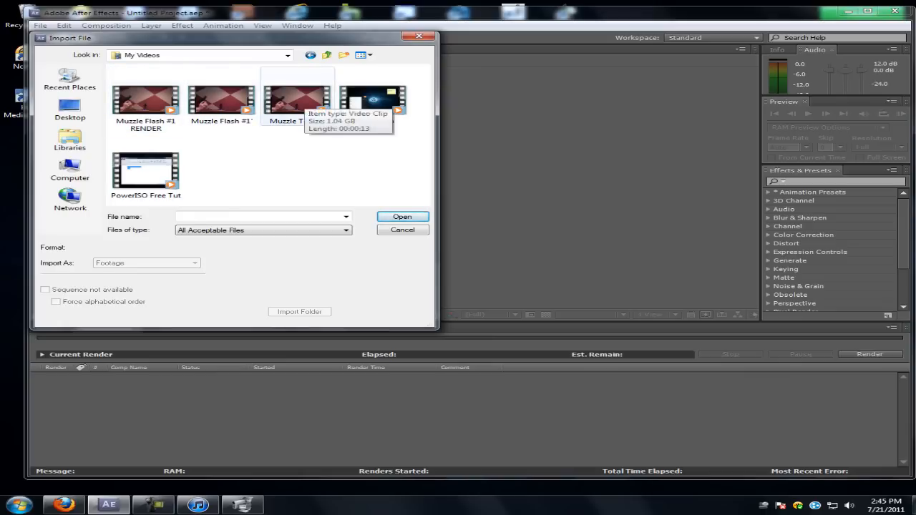
double_click(301, 129)
- Drag Muzzle Test #1.avi from the Project panel into the empty timeline to create its composition
right_click(78, 139)
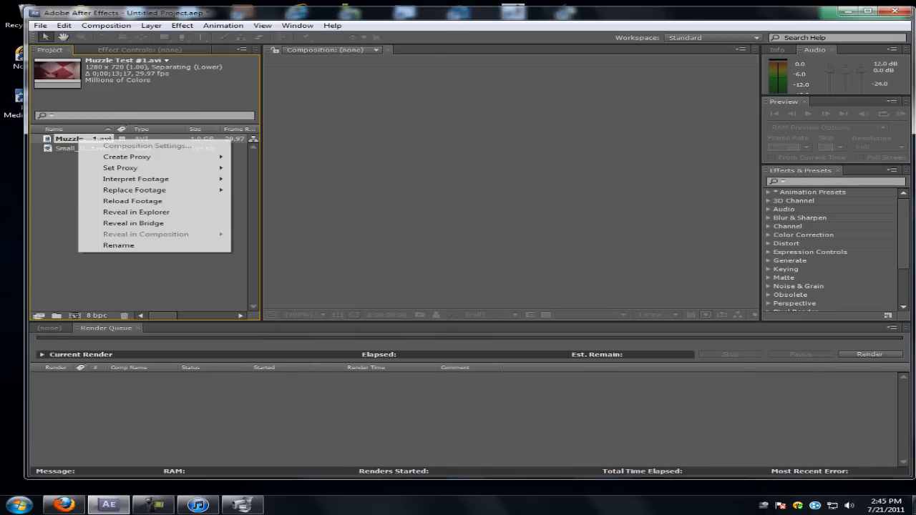
key(Escape)
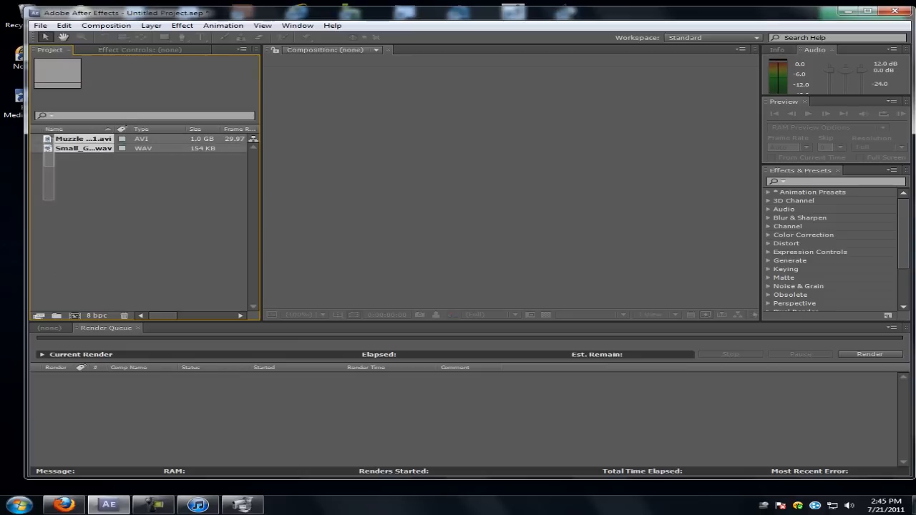
right_click(96, 137)
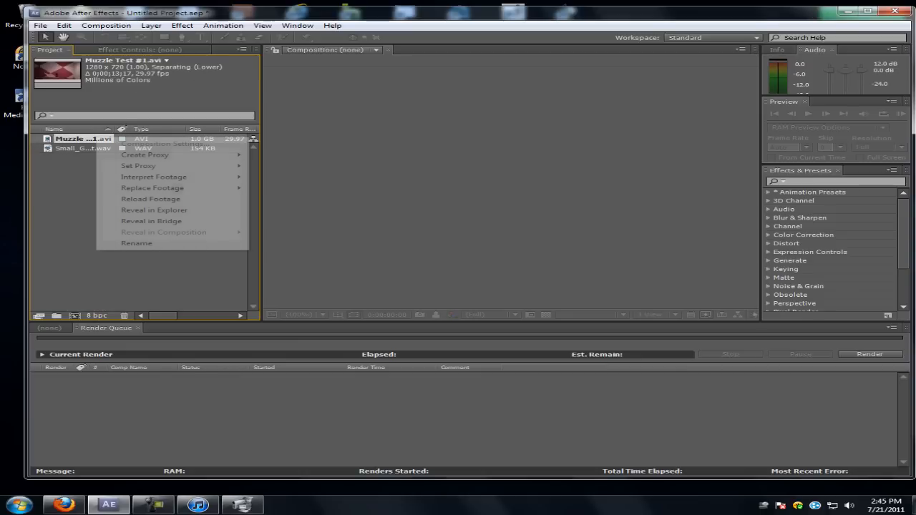
drag(96, 138, 108, 300)
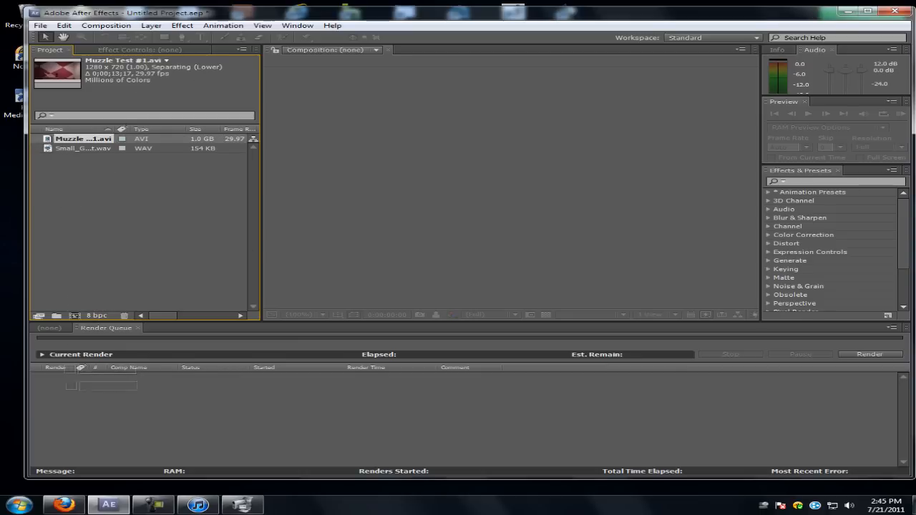
mouse_move(107, 300)
mouse_down()
mouse_move(48, 328)
mouse_move(65, 249)
mouse_up()
drag(75, 383, 78, 383)
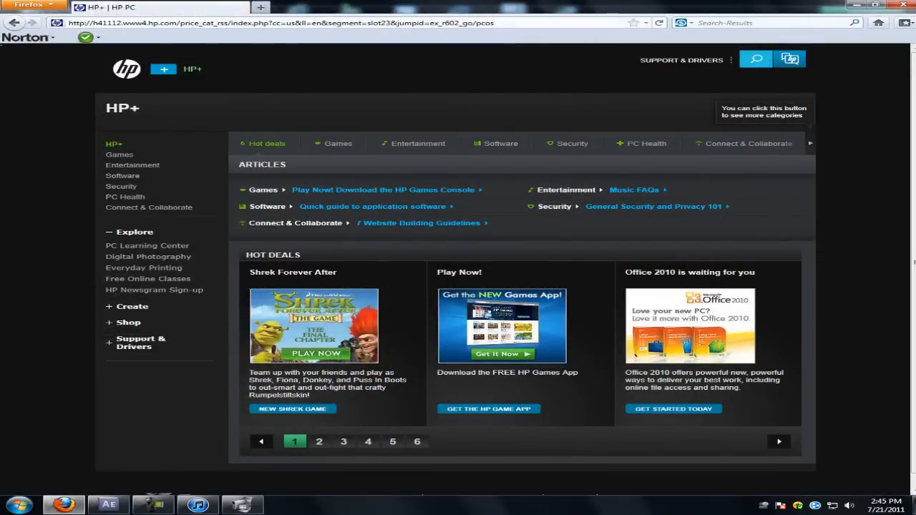
- Load Google in a new browser tab and switch to Google Images
click(260, 7)
text(go)
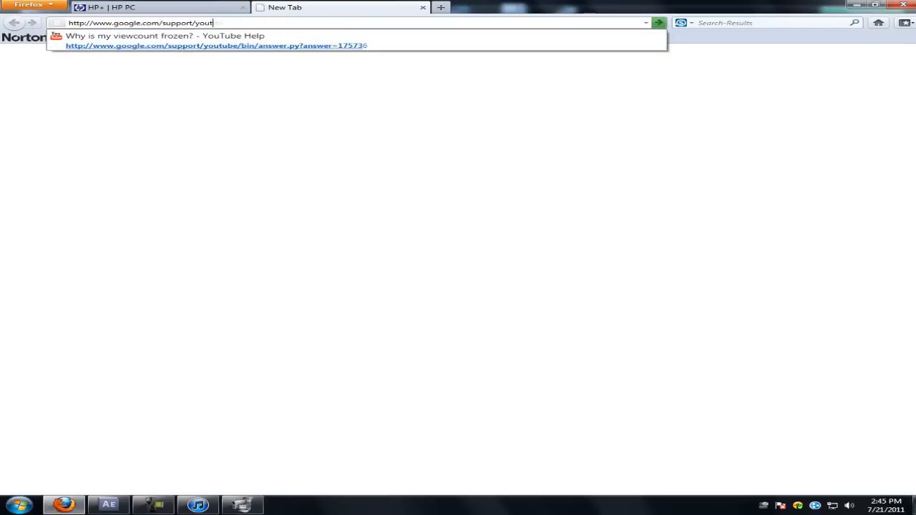
key(BackSpace)
key(BackSpace)
key(BackSpace)
key(Return)
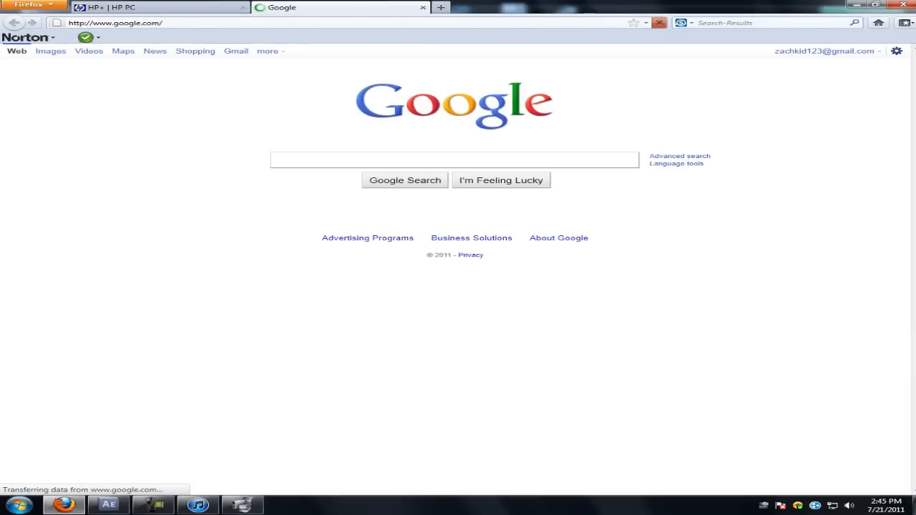
click(50, 51)
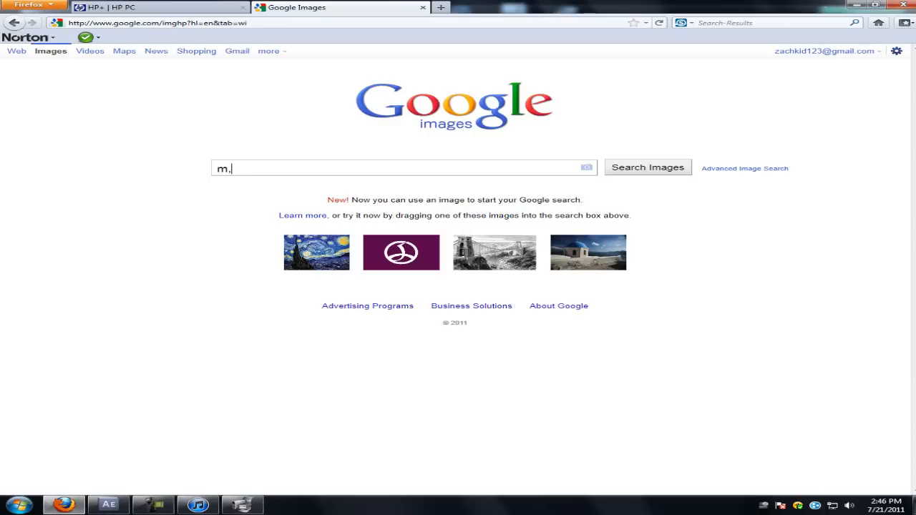
text(u)
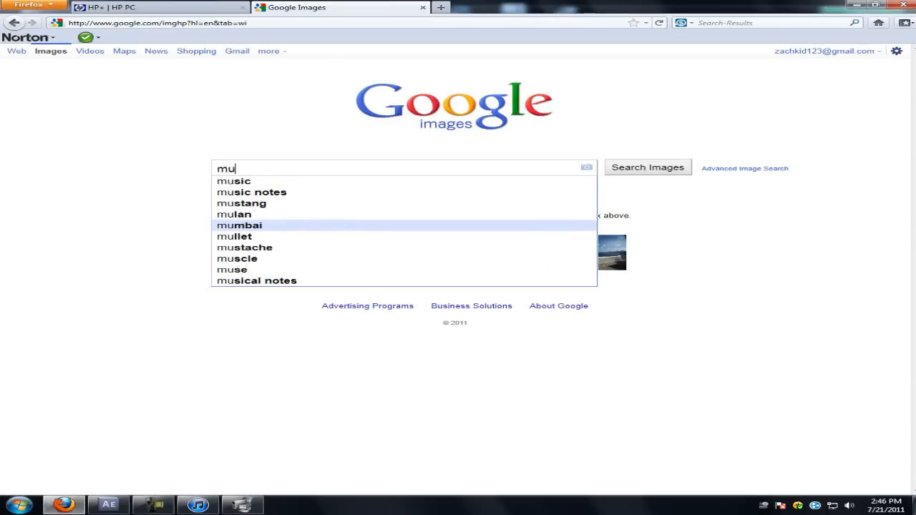
text(zzl)
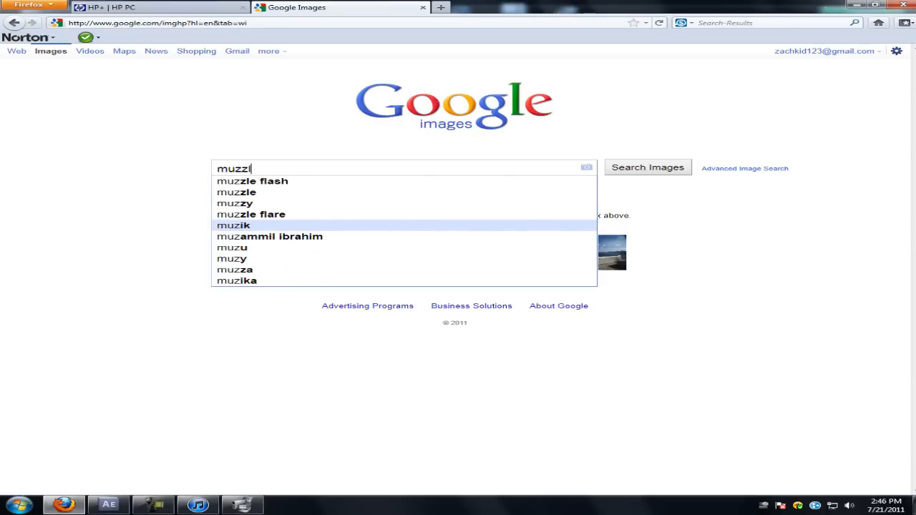
text(e f)
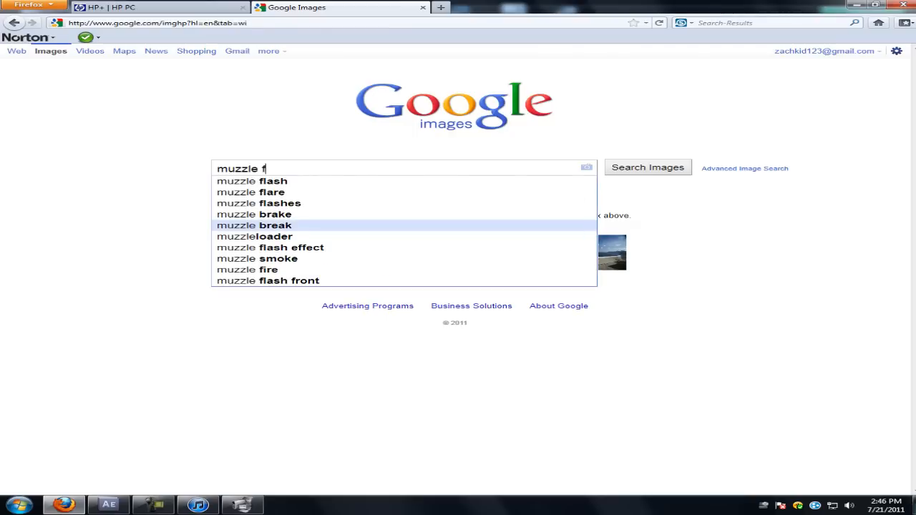
- Run an image search for 'muzzle flash' from the suggestions
key(Up)
key(Up)
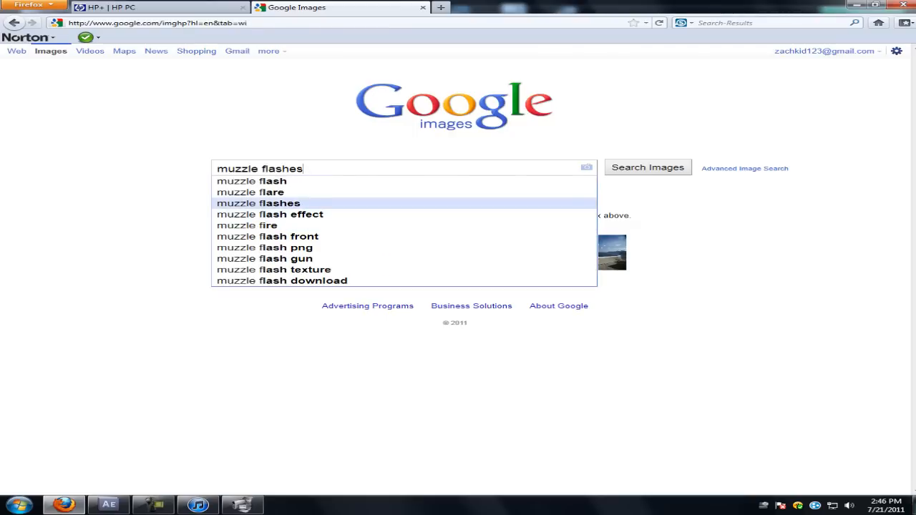
key(Up)
key(Up)
key(Return)
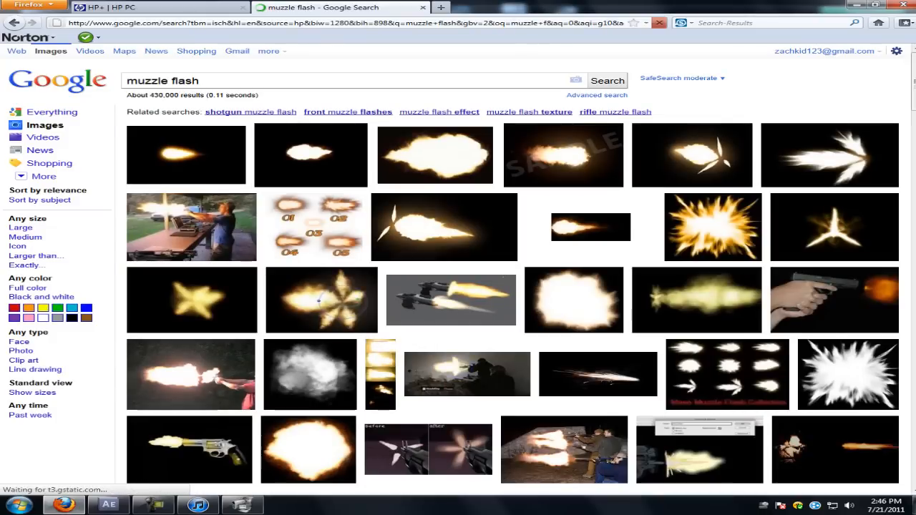
scroll(320, 301, down, 5)
scroll(320, 301, up, 5)
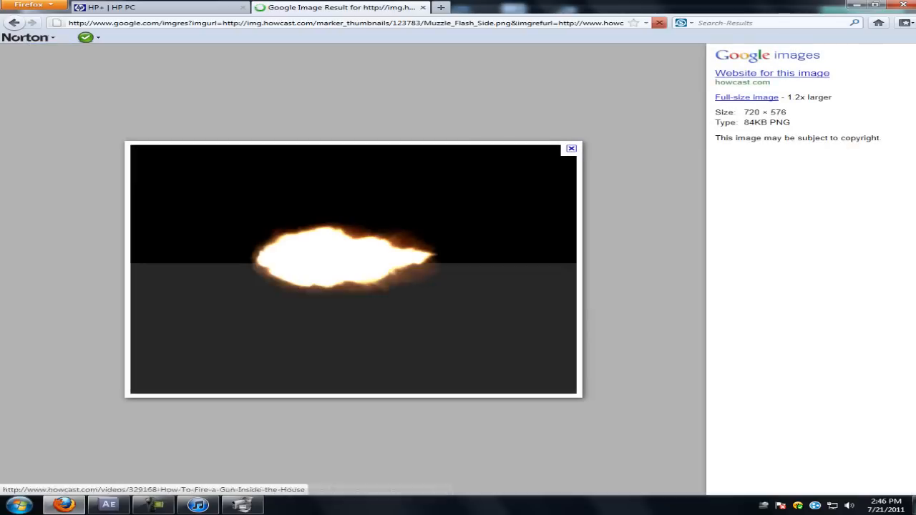
- Save the side-view flash as Muzzle_Flash_Side.png, replacing the old copy, and return to After Effects
right_click(222, 266)
key(v)
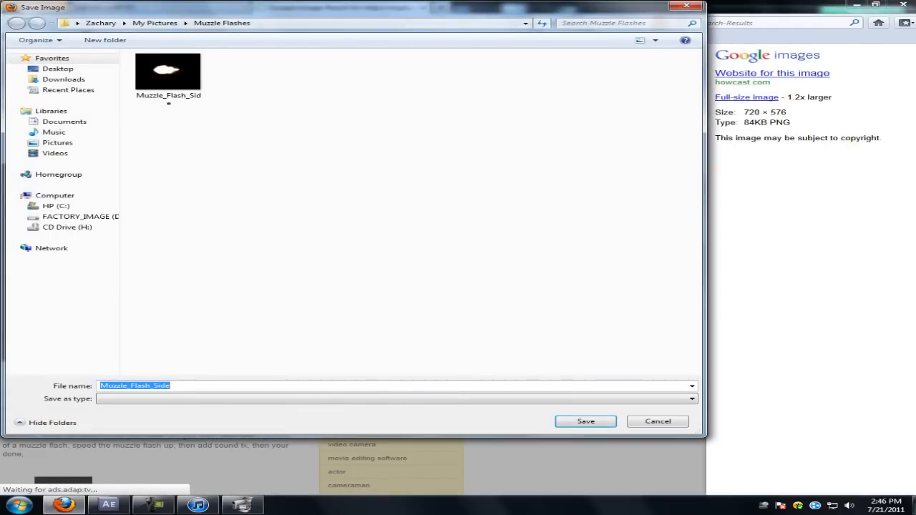
key(Return)
key(y)
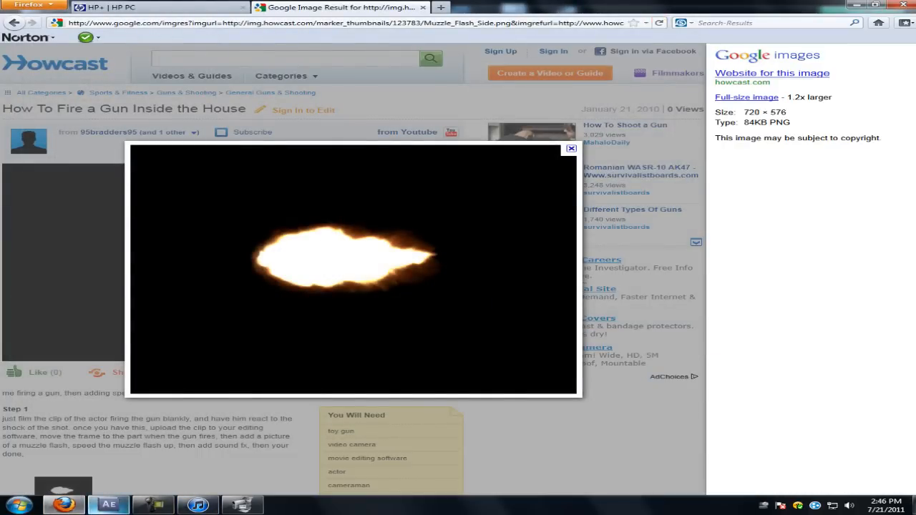
click(108, 505)
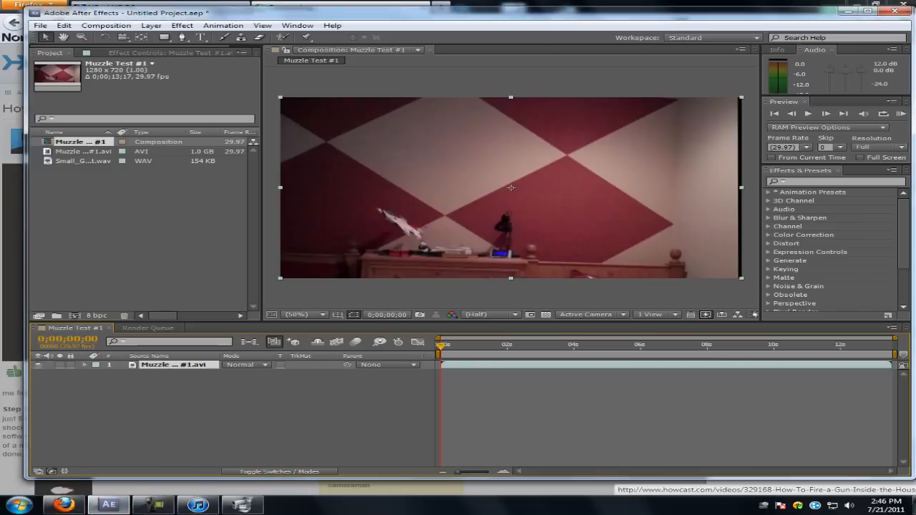
- Import Muzzle_Flash_Side.png from Pictures > Muzzle Flashes and drop it as a layer above the footage
key(alt+f)
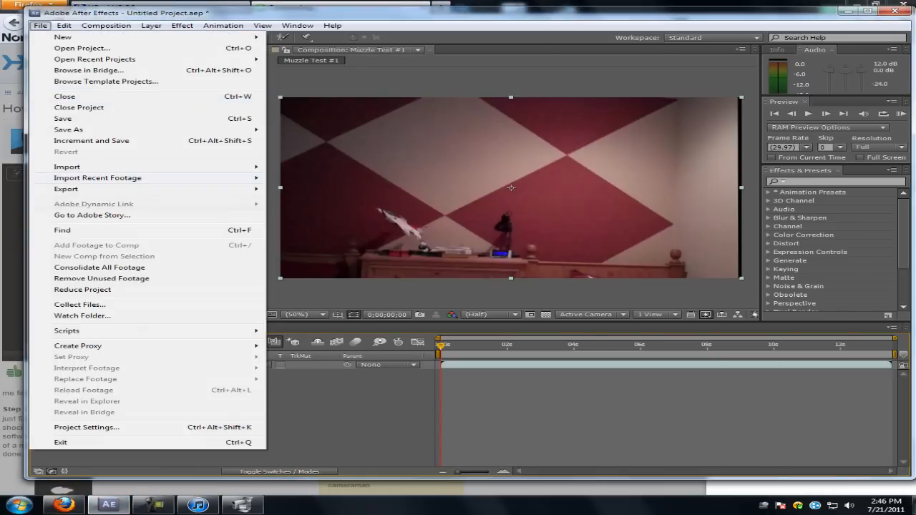
key(Right)
key(Return)
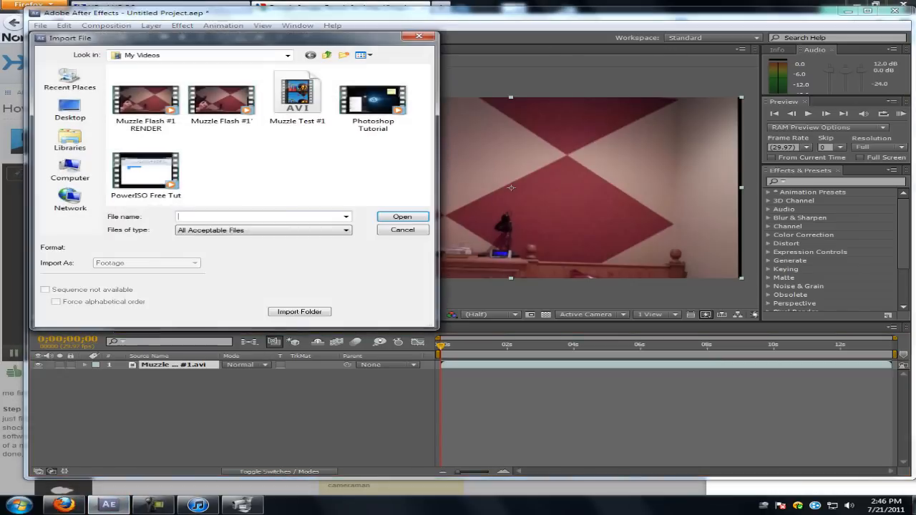
click(69, 139)
double_click(158, 100)
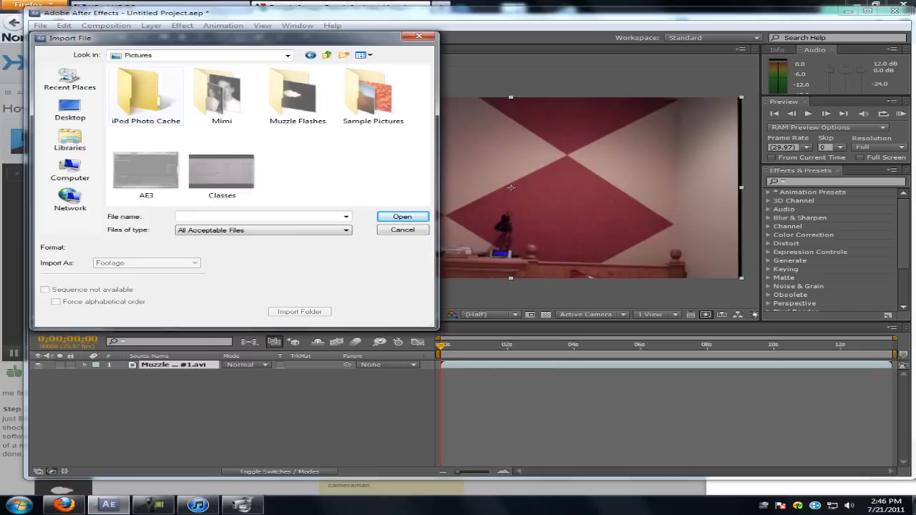
double_click(298, 93)
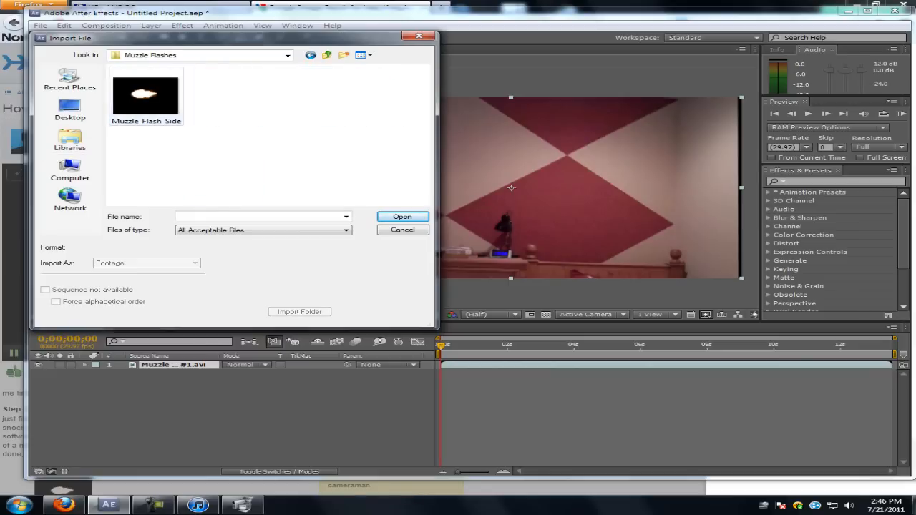
double_click(147, 96)
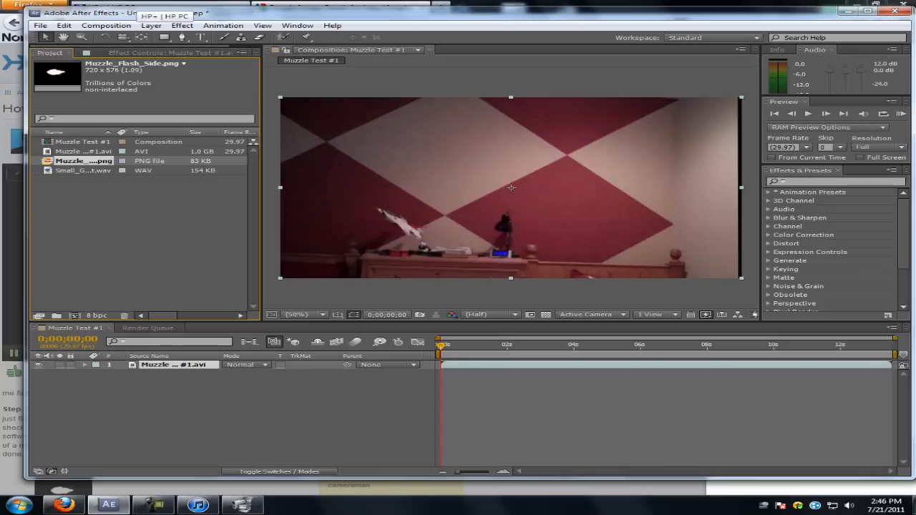
mouse_move(84, 161)
mouse_down()
mouse_move(169, 410)
mouse_move(494, 365)
mouse_up()
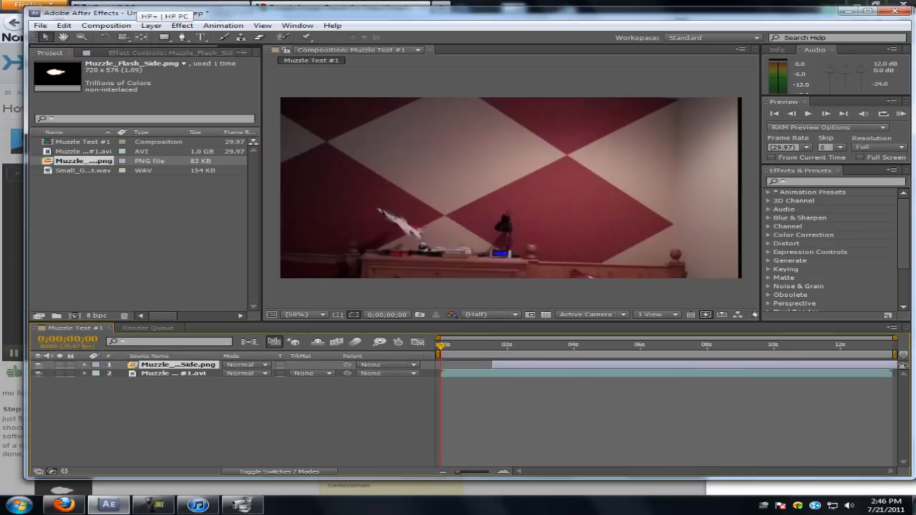
- Play to the gunshot, step back two frames, and place the flash just right of the gun barrel
key(space)
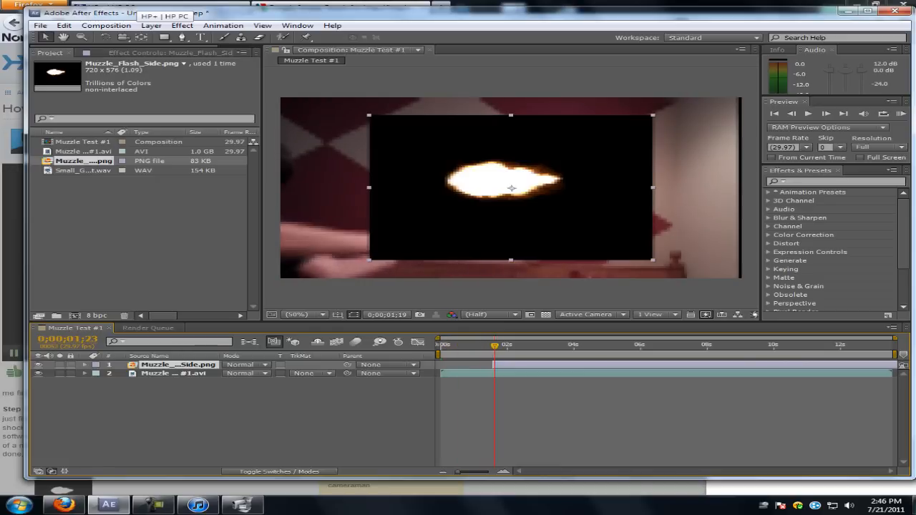
drag(512, 188, 721, 208)
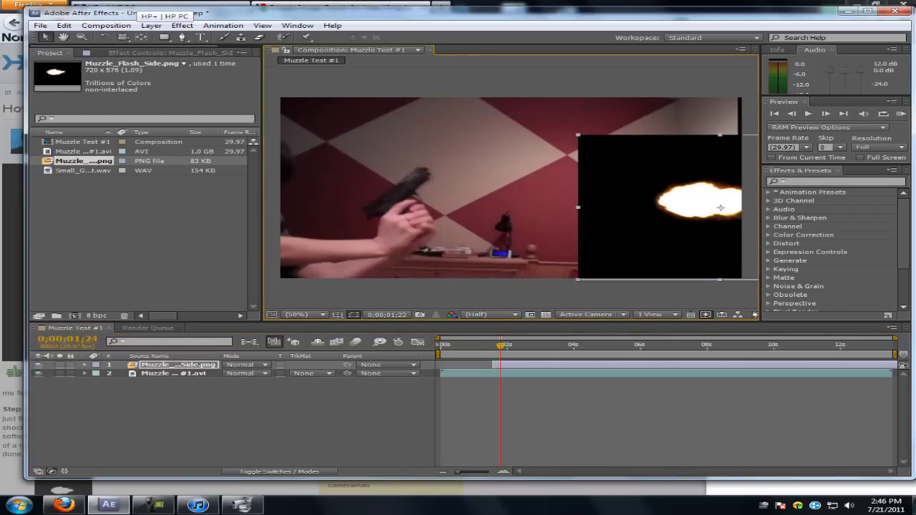
key(Page_Up)
key(Page_Up)
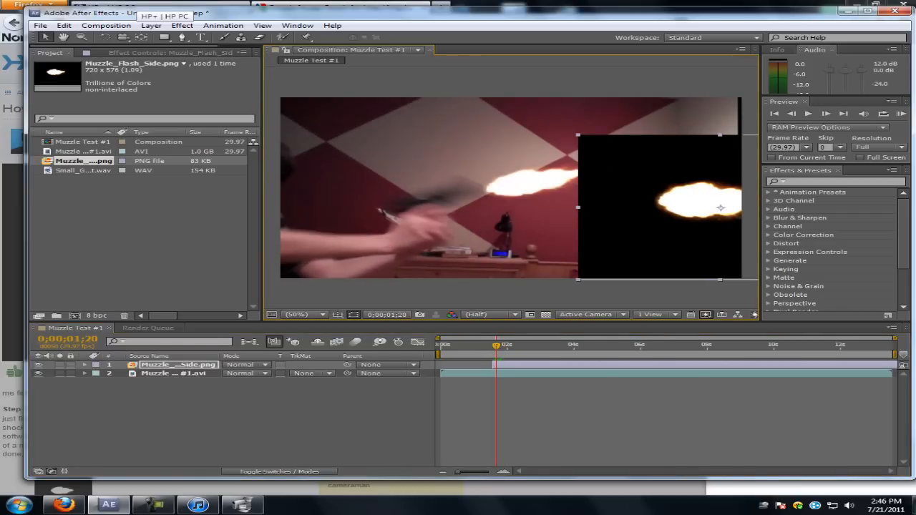
key(Page_Up)
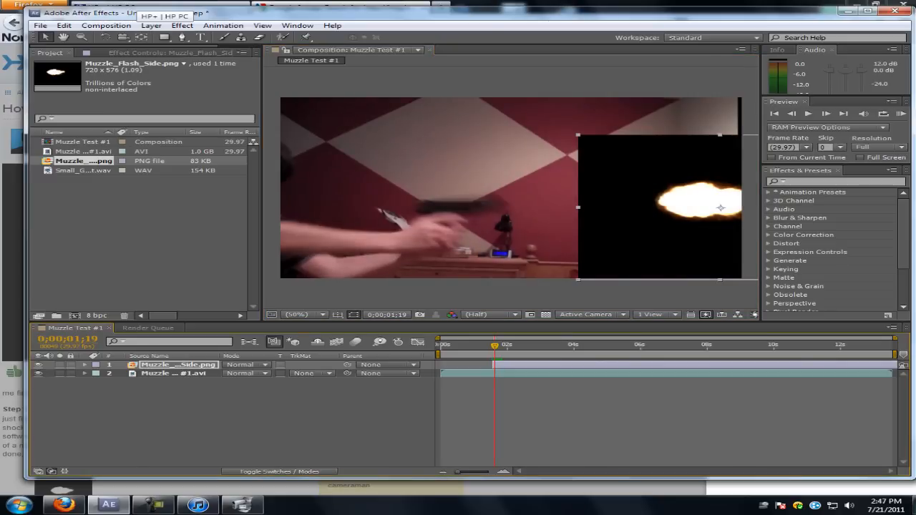
drag(720, 207, 648, 209)
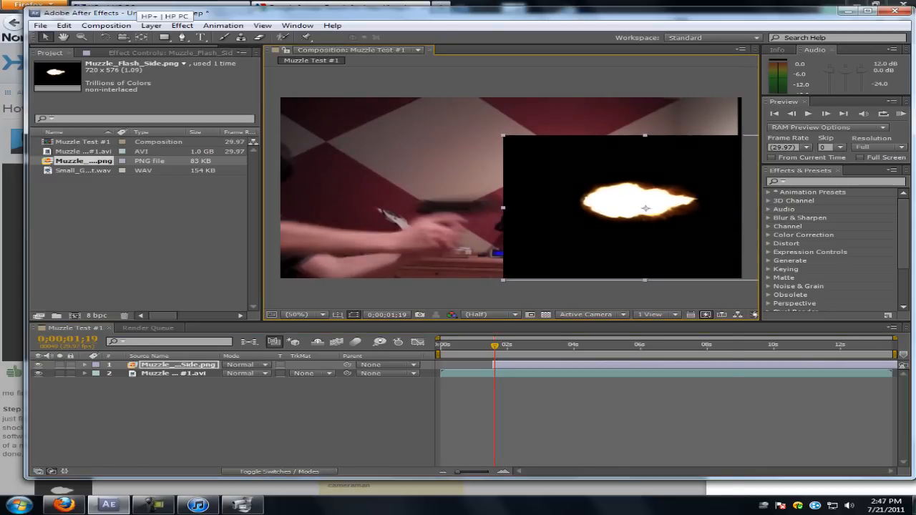
- Inspect the flash layer's options and toggle the timeline between Switches and Modes columns
right_click(546, 207)
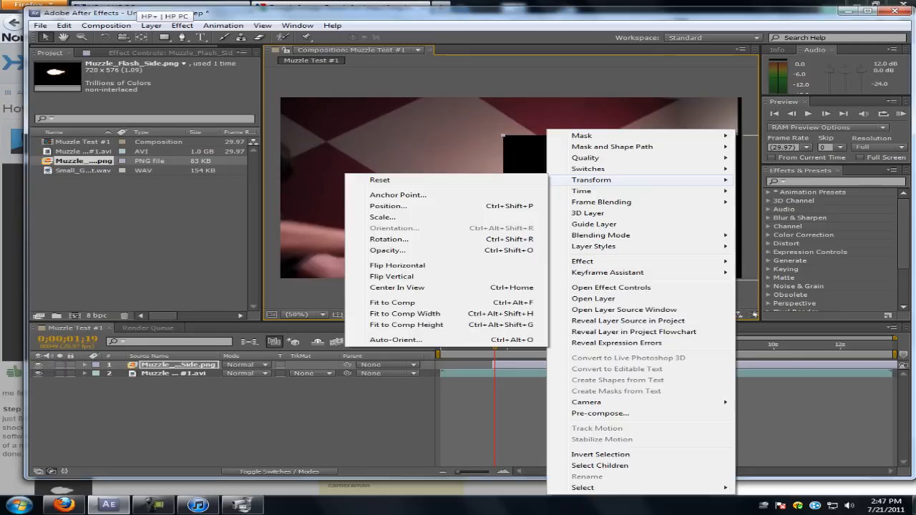
click(149, 356)
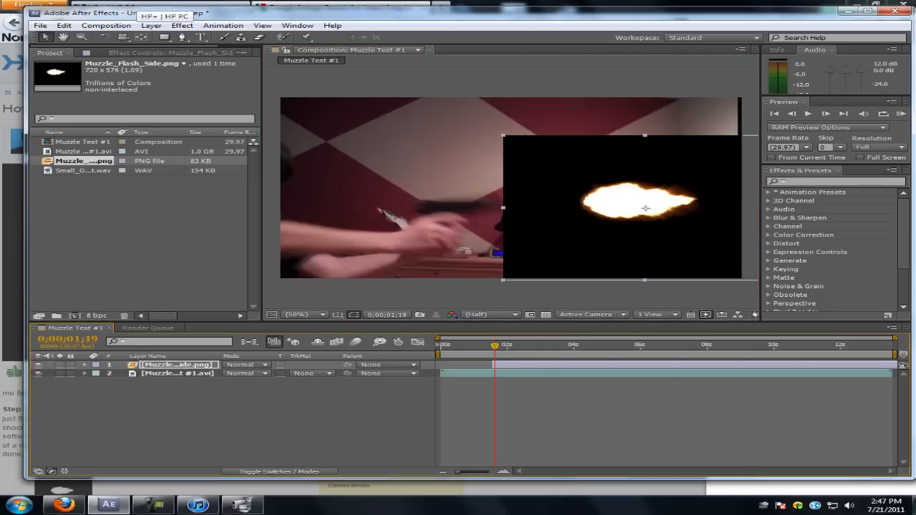
click(279, 471)
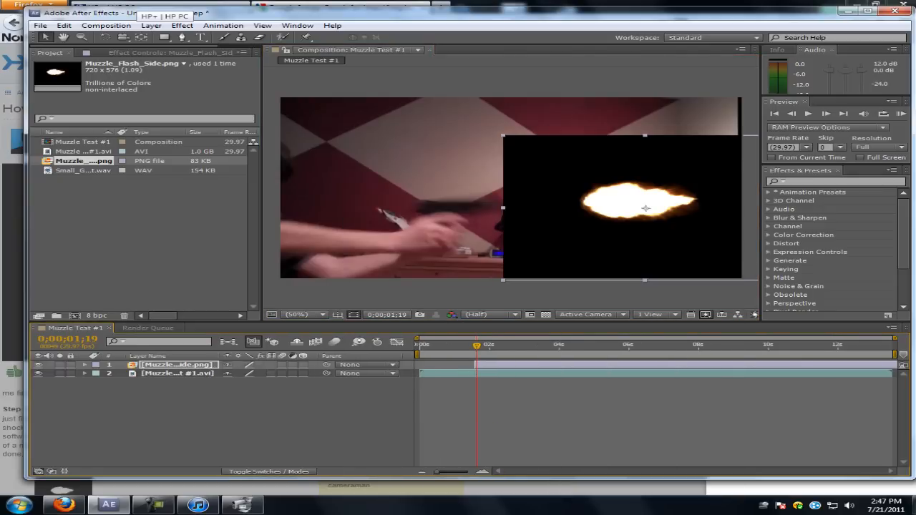
click(215, 430)
click(279, 471)
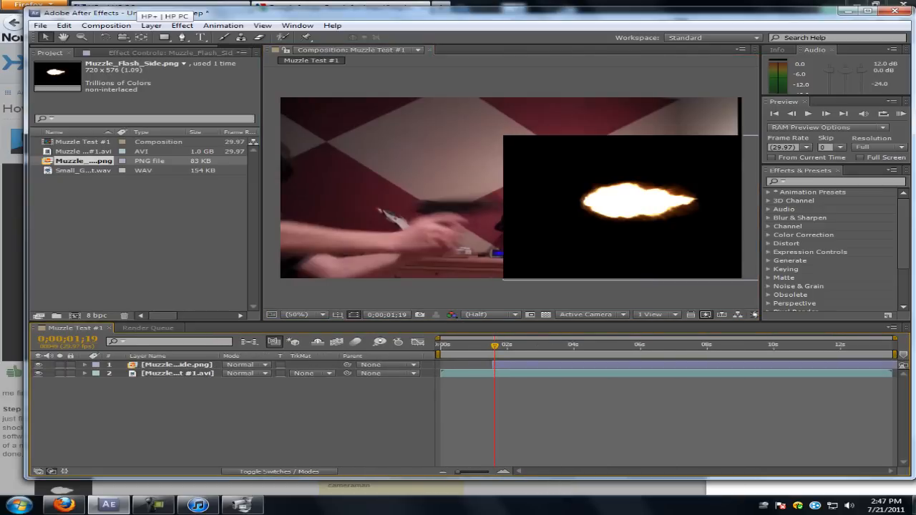
click(386, 373)
- Set layer 1's blending mode to Screen and move the flash left toward the gun barrel
click(246, 364)
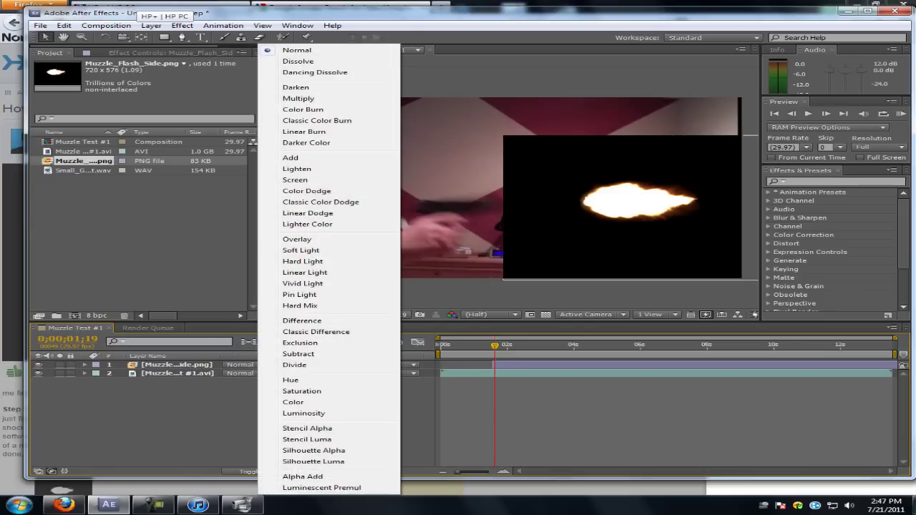
key(Escape)
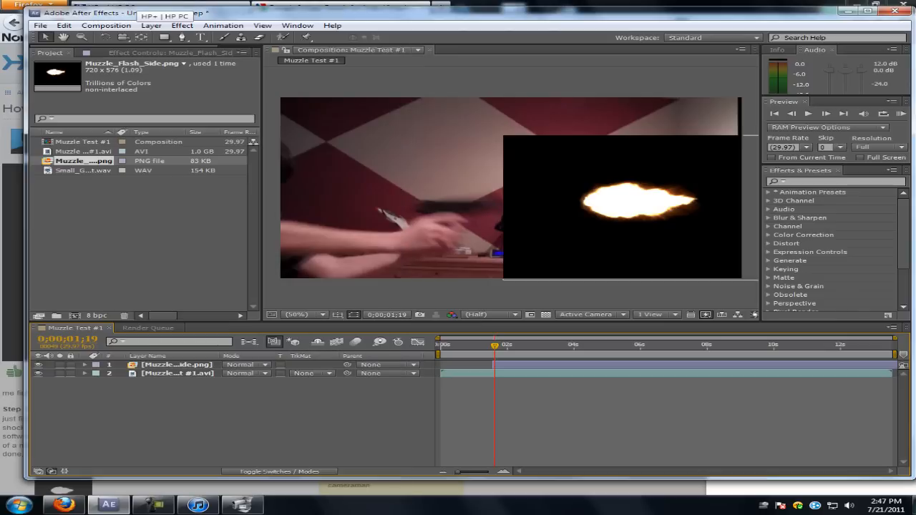
click(245, 365)
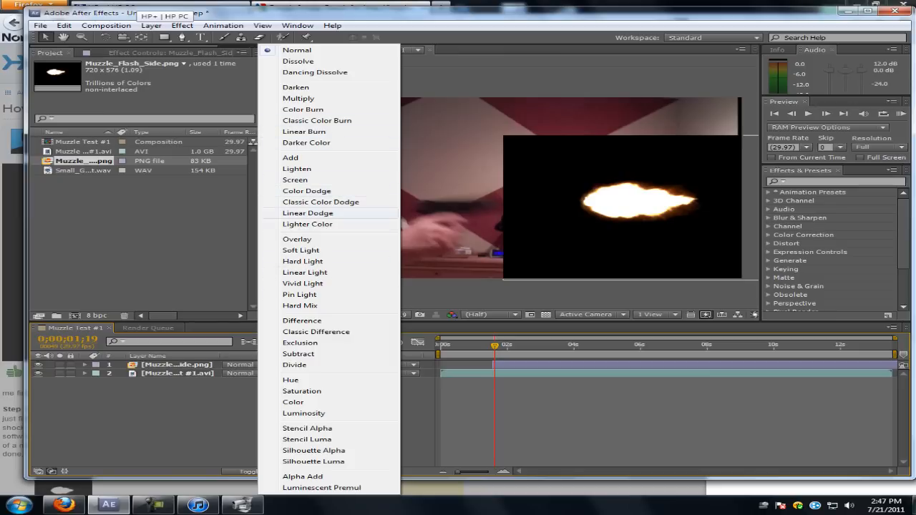
click(295, 179)
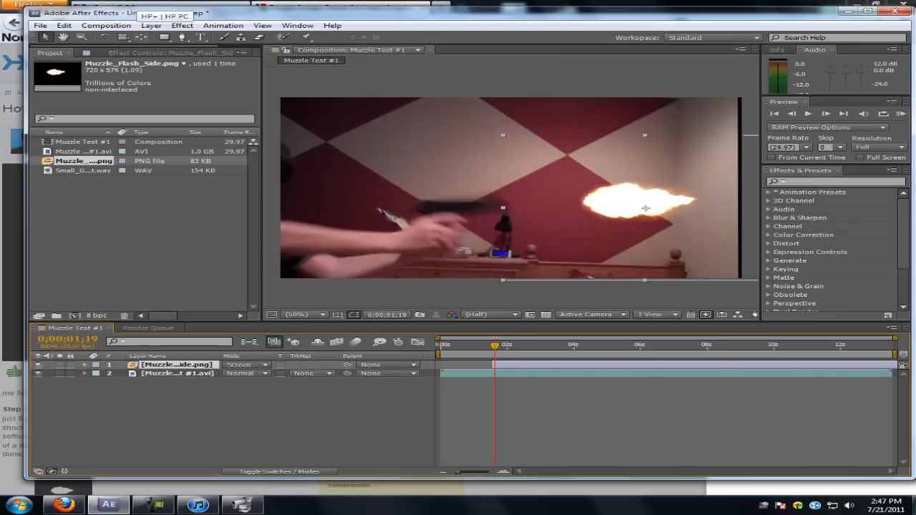
drag(645, 208, 580, 208)
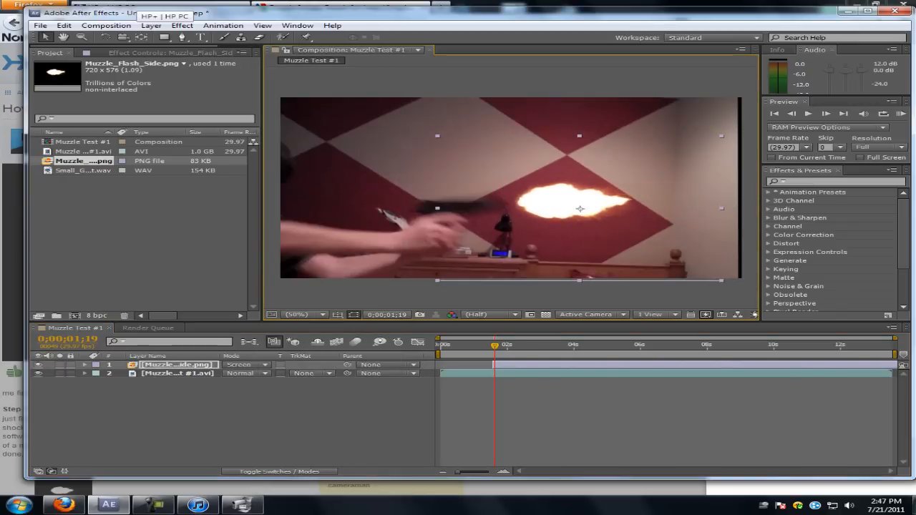
- Check the flash source image in Firefox's Google Images tab, then nudge the flash slightly left in the composition
click(65, 504)
click(107, 8)
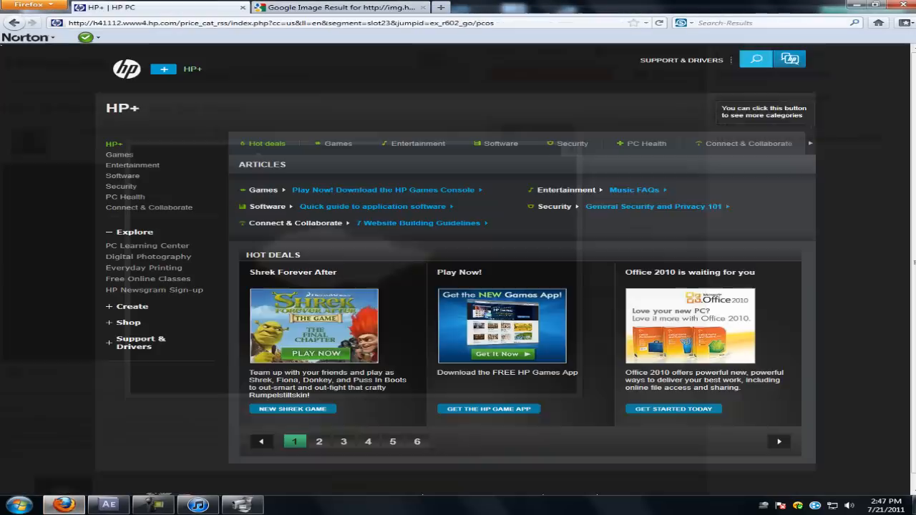
click(242, 505)
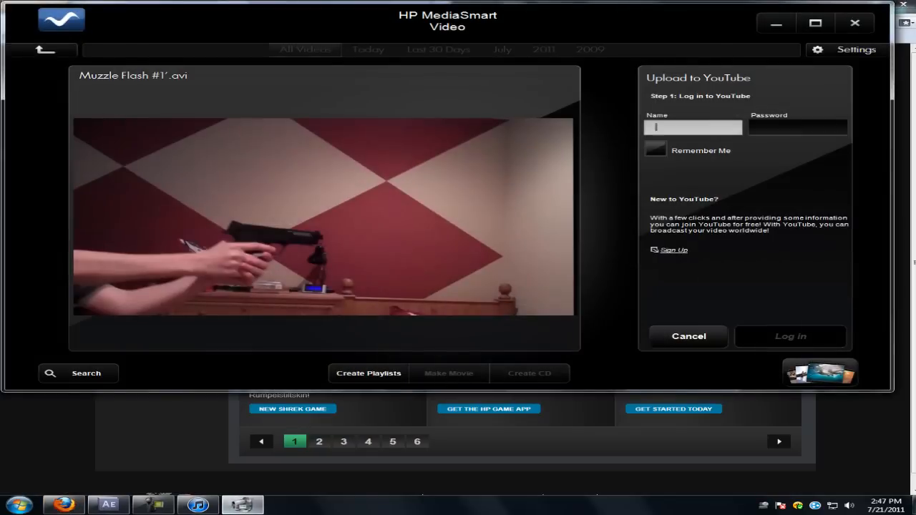
click(108, 505)
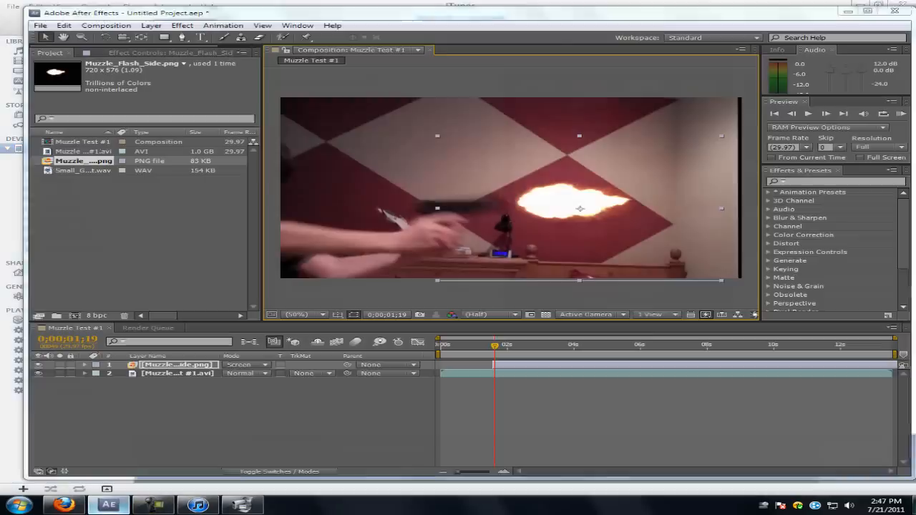
click(65, 504)
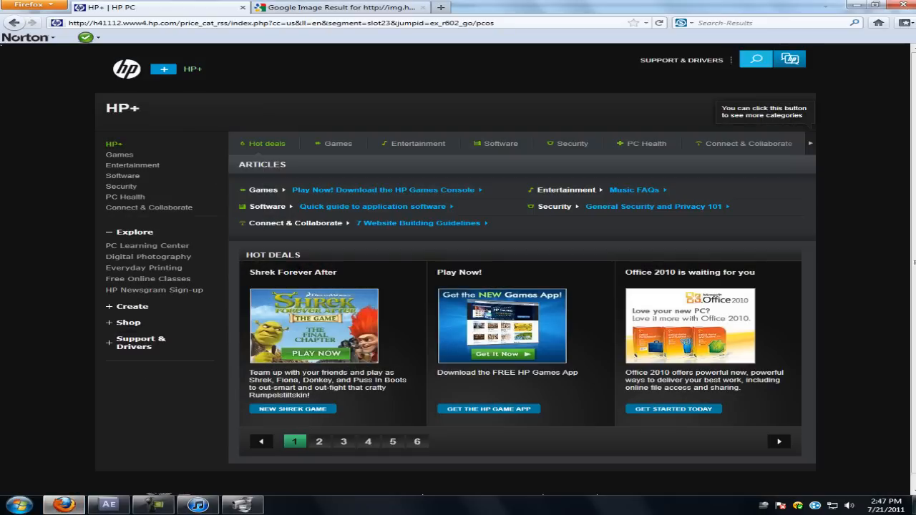
click(340, 7)
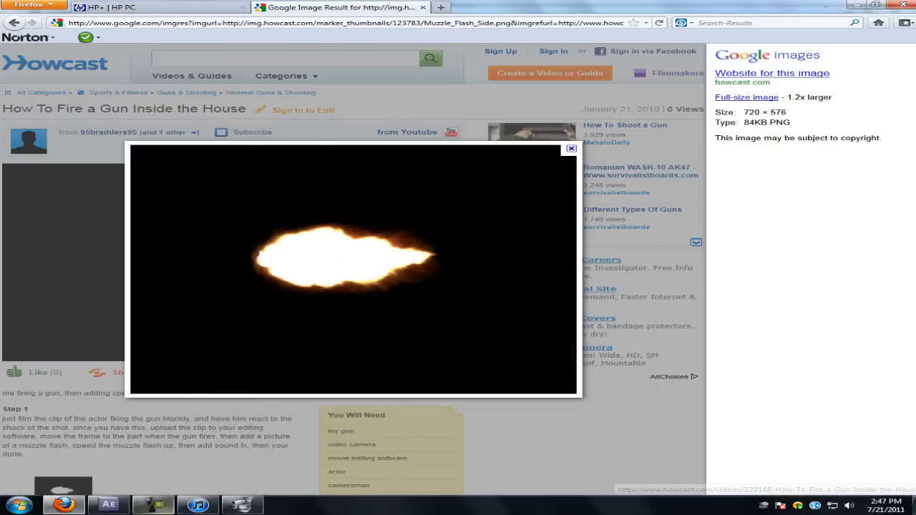
click(153, 504)
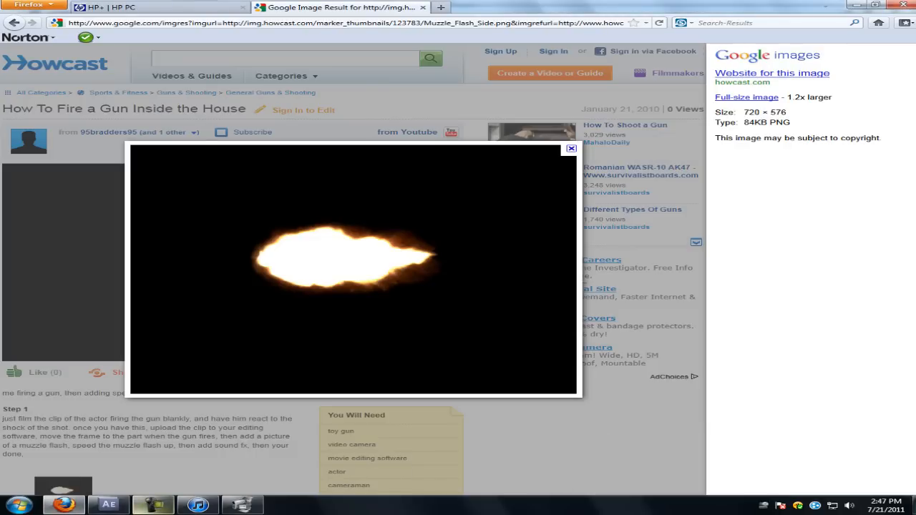
click(108, 504)
drag(580, 204, 568, 206)
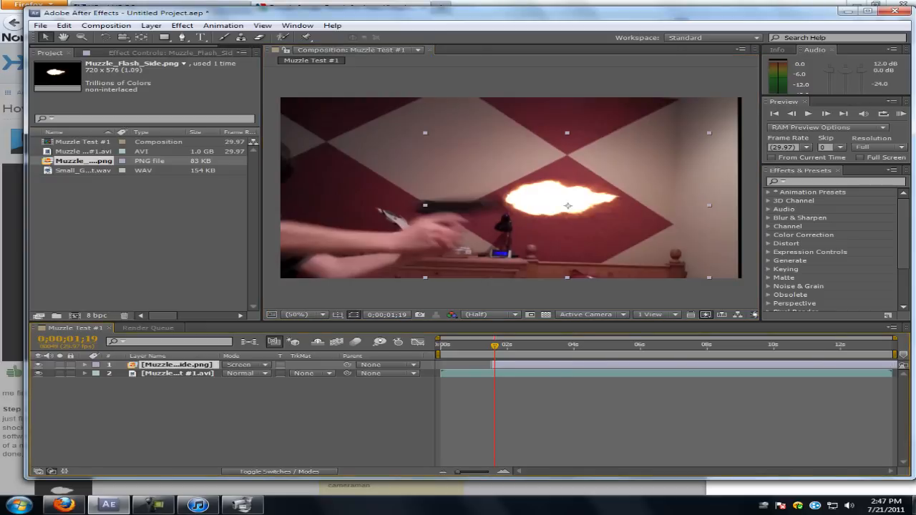
- Slide the flash layer's bar right, then back to around the gunshot moment
drag(501, 365, 783, 365)
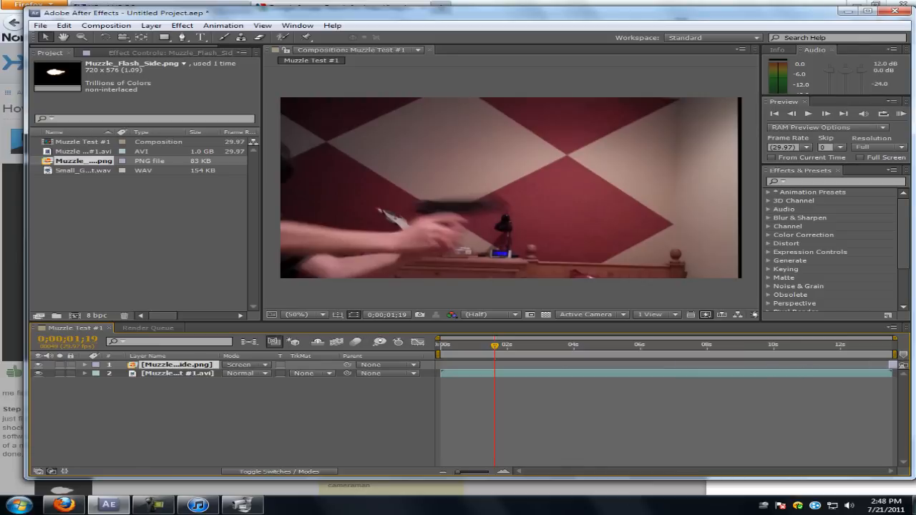
drag(890, 365, 495, 365)
- RAM Preview the Muzzle Test #1 composition, browse the Composition, Animation and View menus, then bring Firefox forward
click(901, 113)
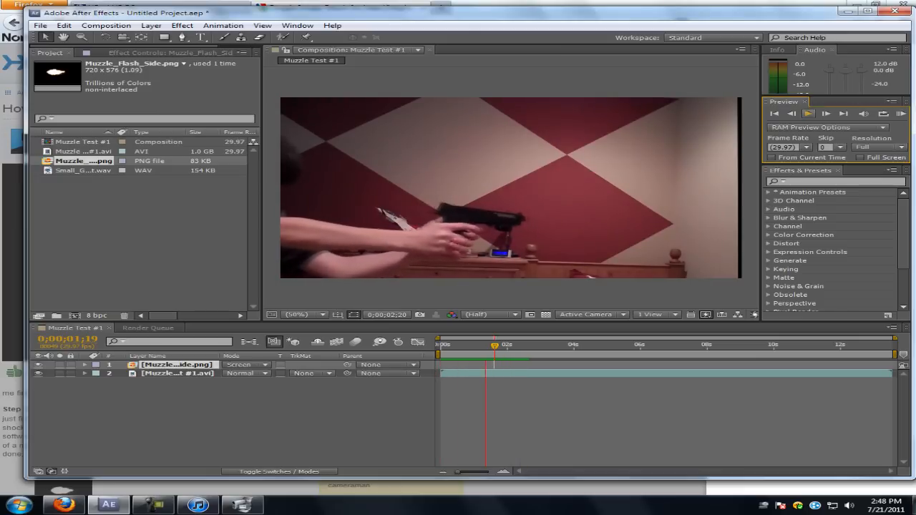
click(106, 25)
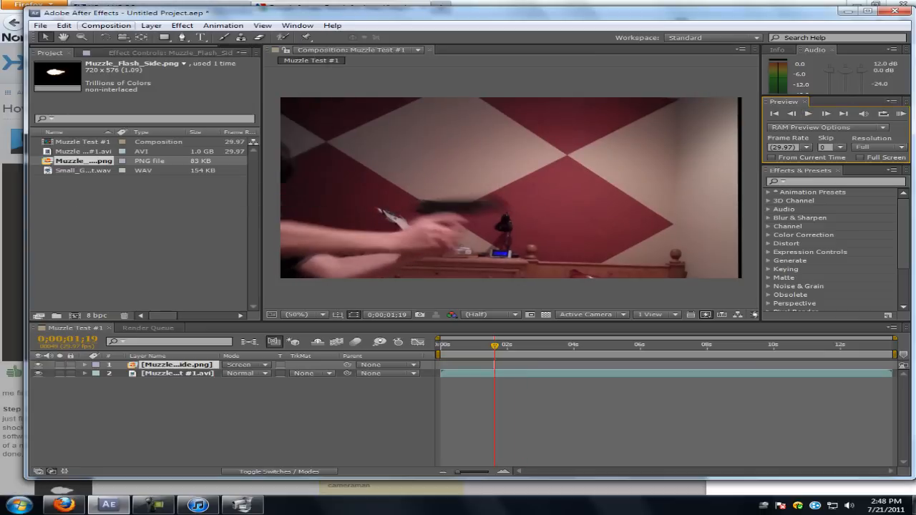
click(182, 25)
click(223, 25)
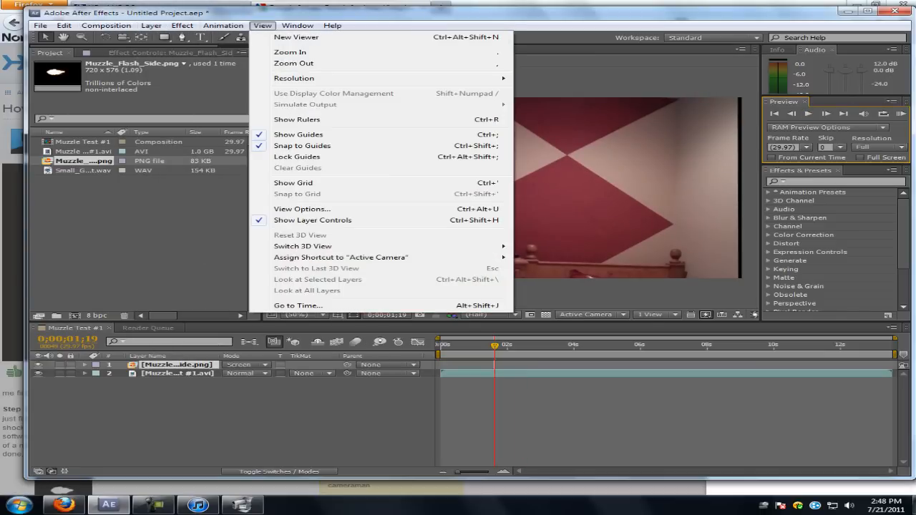
click(262, 25)
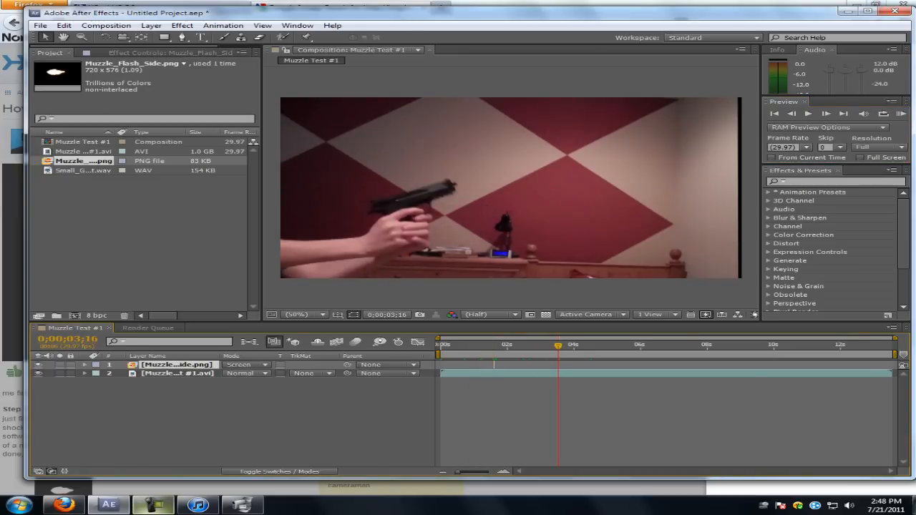
click(64, 505)
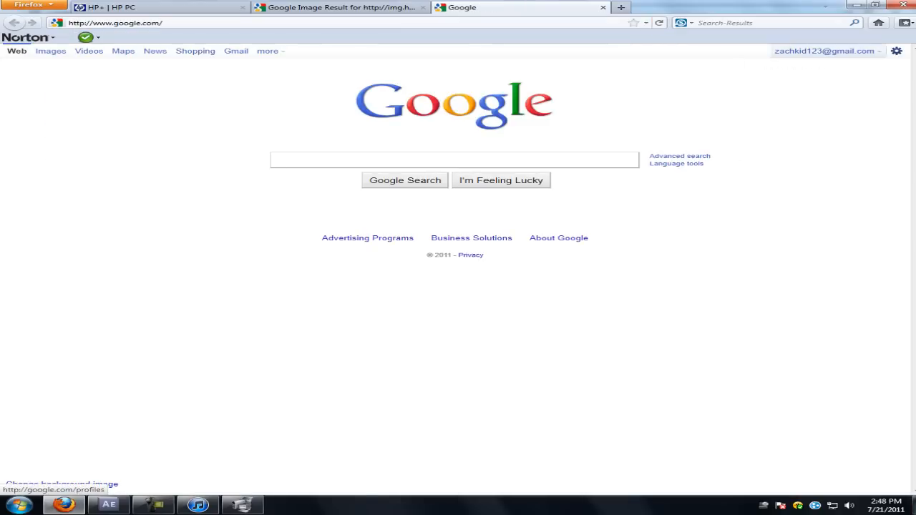
- Sign out of the Google account and sign back in with email and password
click(824, 51)
click(764, 143)
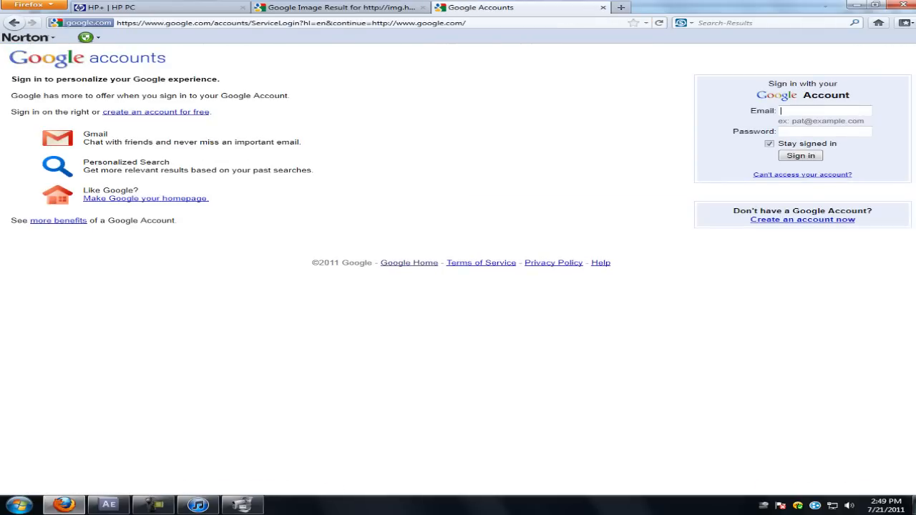
text(zachw1487)
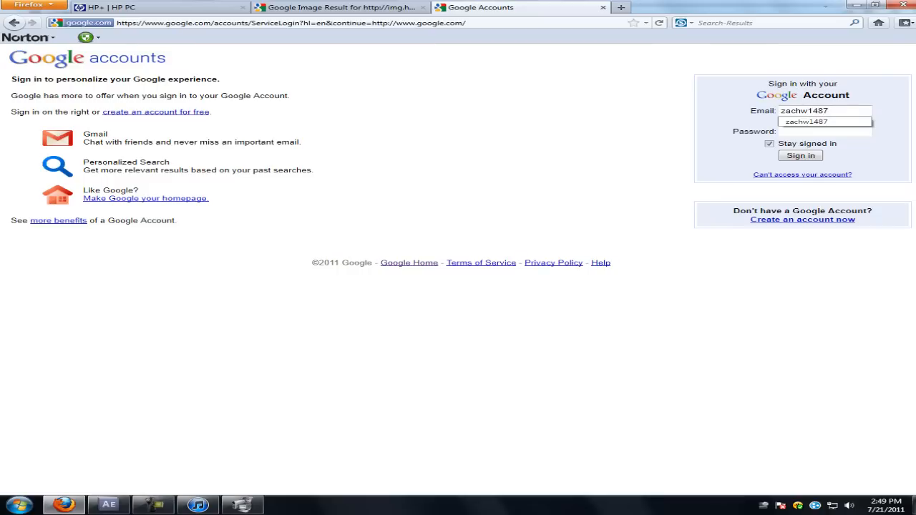
key(Tab)
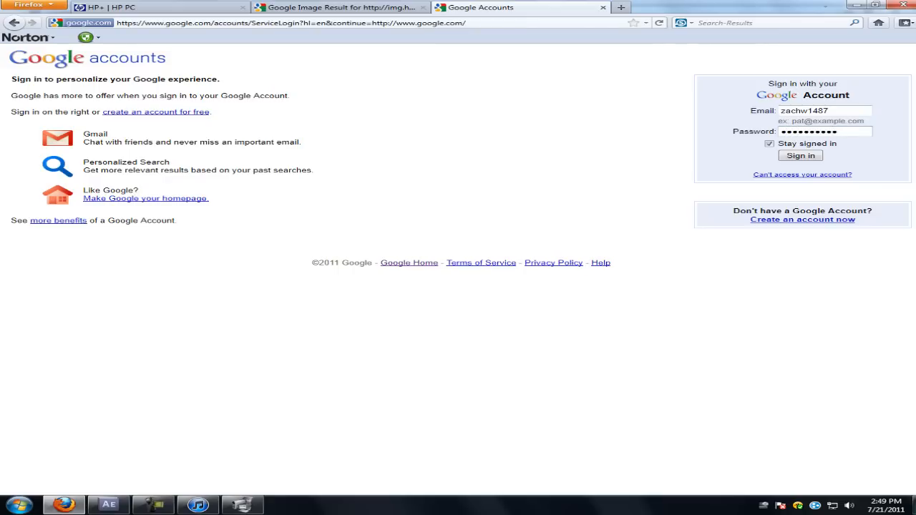
key(Return)
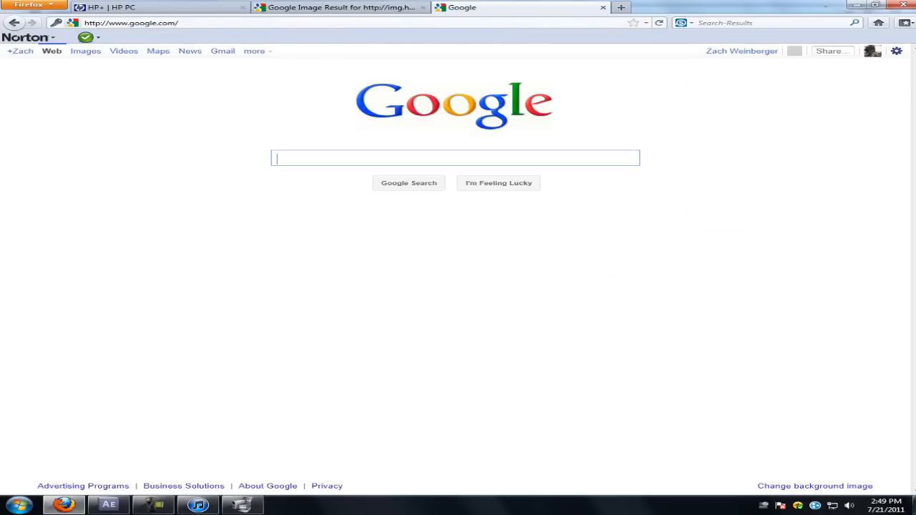
- Go to Google+ via +You, open the own profile page and check the notifications badge
click(20, 51)
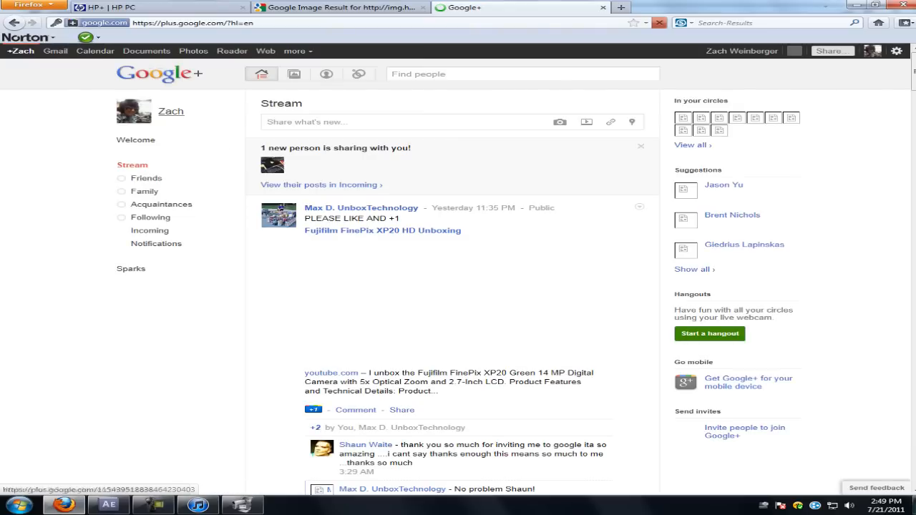
click(171, 111)
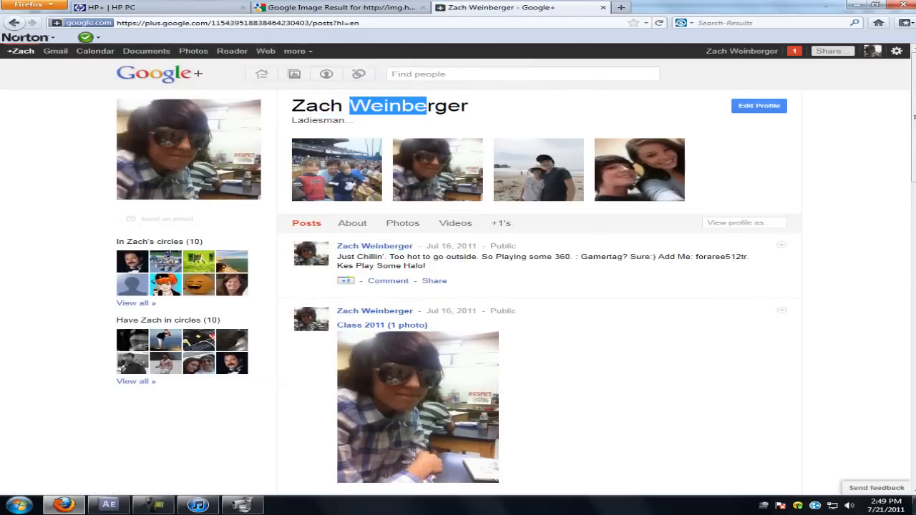
click(793, 51)
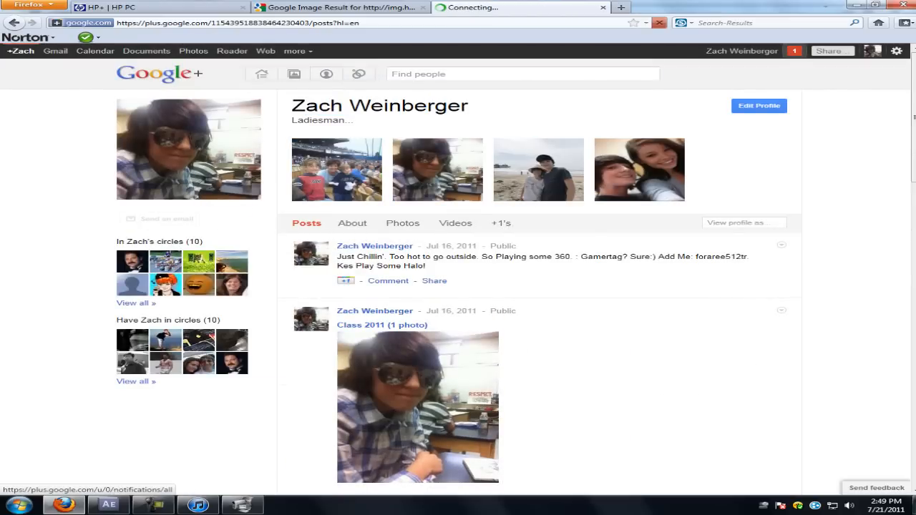